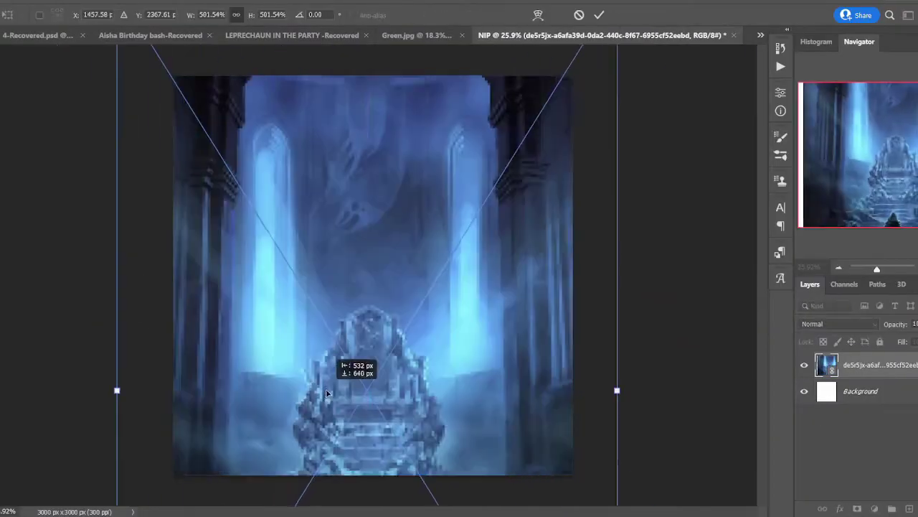
Fill the Background black and erase the throne artwork's bottom and side edges.
key(Return)
click(861, 391)
key(alt+BackSpace)
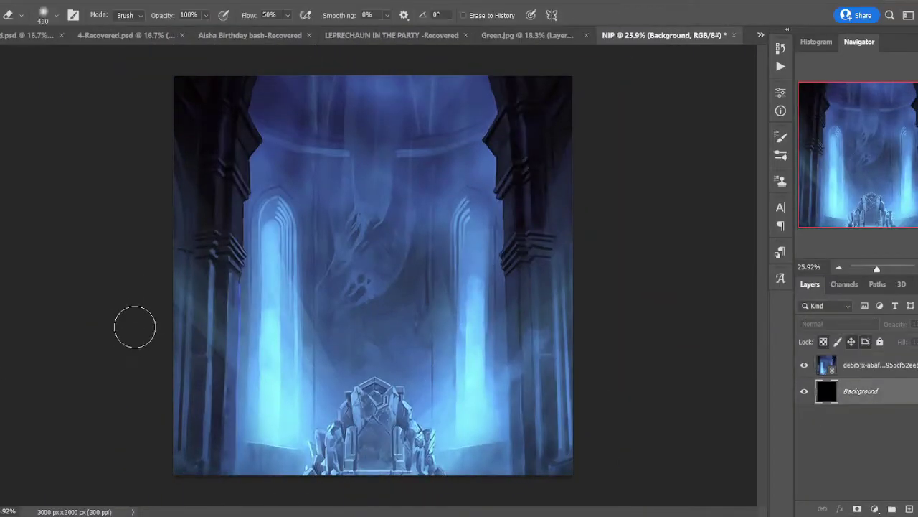
key(alt+bracketright)
key(bracketright)
key(bracketright)
key(bracketright)
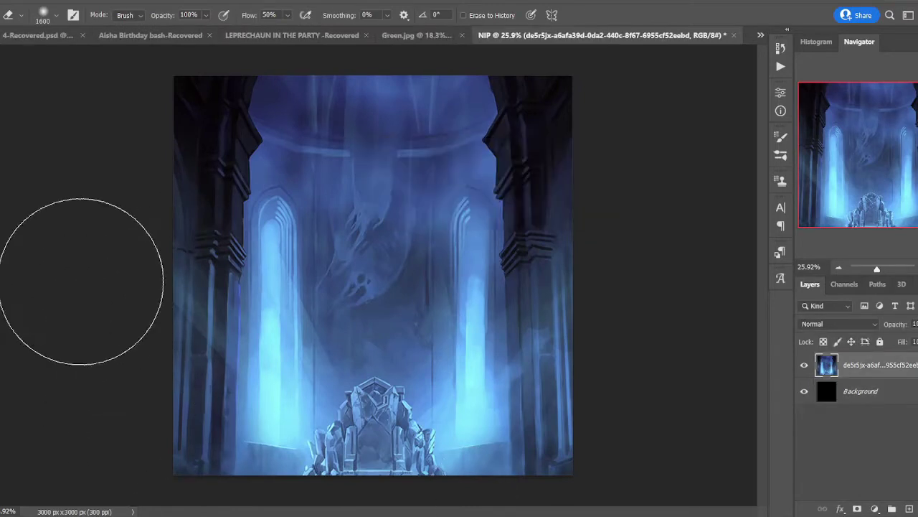
mouse_move(82, 281)
mouse_down()
mouse_move(619, 431)
mouse_move(617, 179)
mouse_up()
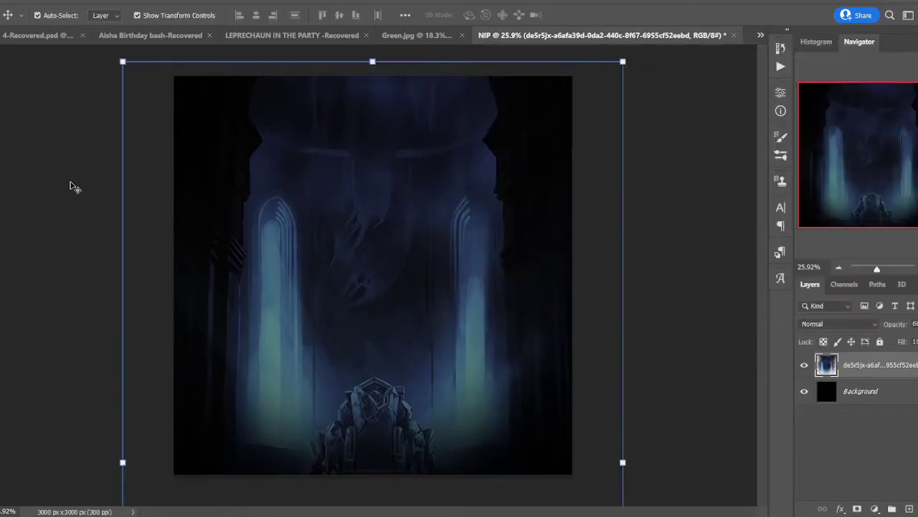
Reposition the throne artwork so it sits centred on the canvas.
drag(72, 186, 437, 363)
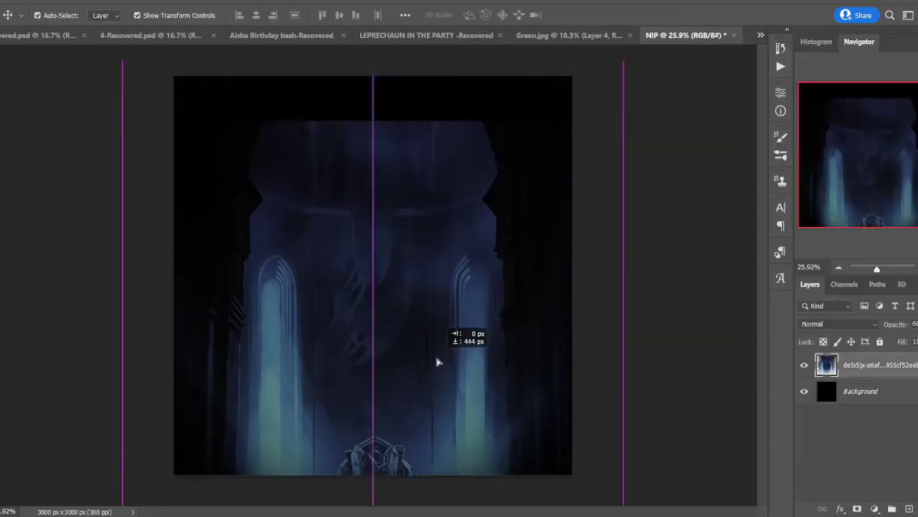
key(ctrl+t)
drag(423, 150, 399, 157)
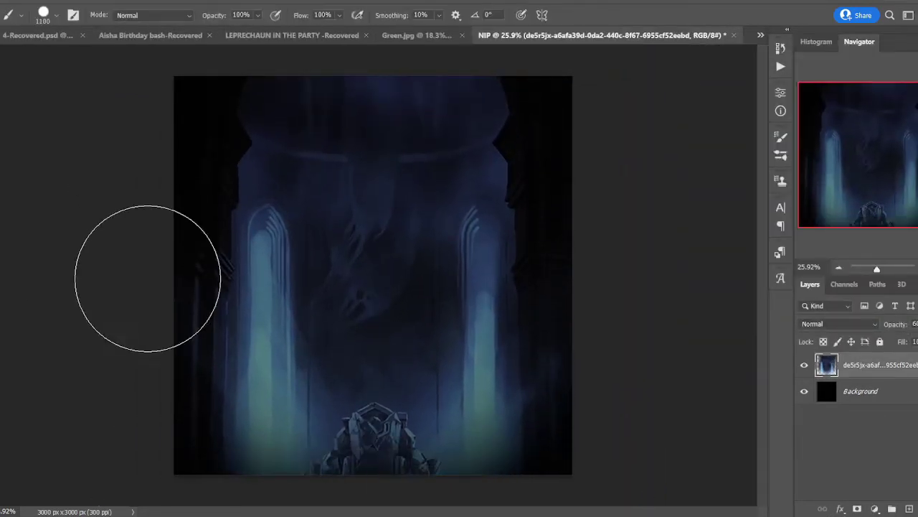
Paint a soft dark vignette on a new layer and enlarge it to about 107%.
right_click(371, 283)
drag(501, 330, 482, 330)
key(Return)
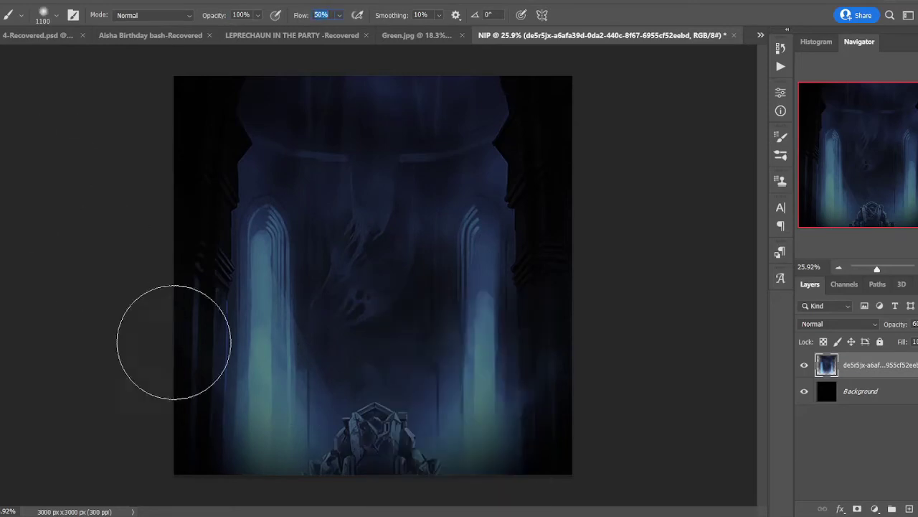
key(ctrl+shift+alt+n)
mouse_move(139, 260)
mouse_down()
mouse_move(139, 291)
mouse_move(430, 180)
mouse_up()
key(ctrl+t)
drag(572, 275, 609, 280)
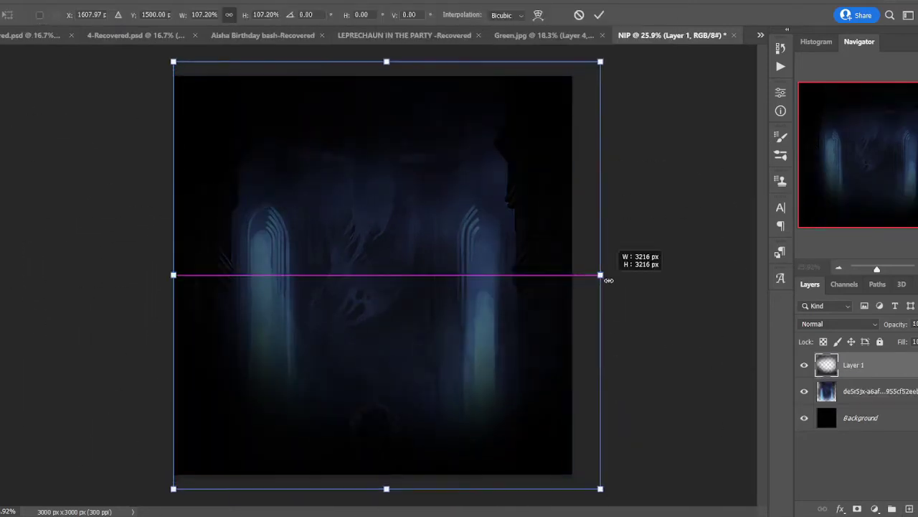
key(Return)
click(41, 265)
Place the NIPSEY portrait and start a pen path at the pendant's edge.
double_click(184, 109)
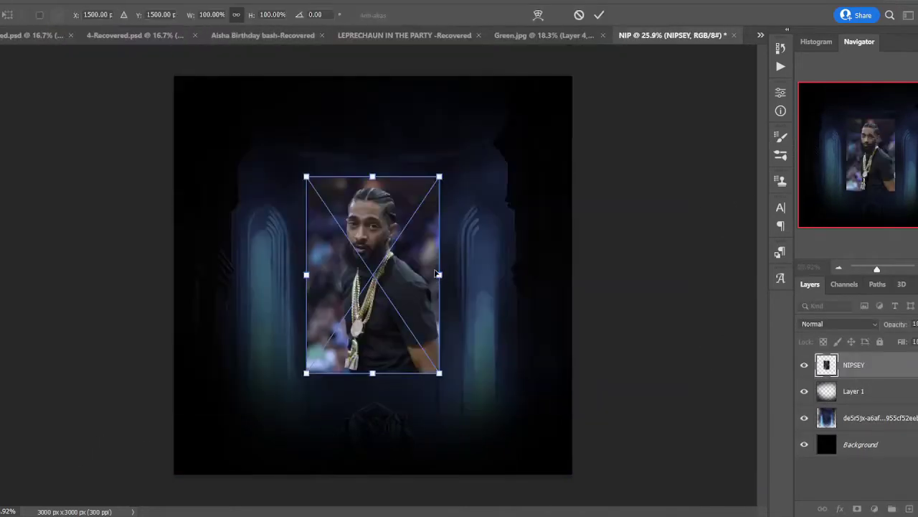
key(Return)
key(p)
drag(876, 269, 890, 269)
scroll(655, 299, down, 10)
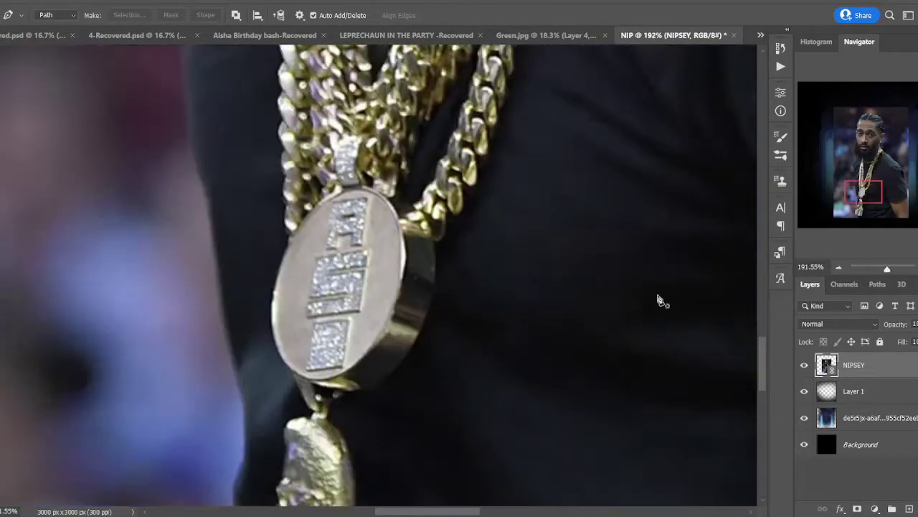
alt+scroll(656, 299, down, 2)
click(230, 391)
Trace the path up the beard, face, ear, forehead and hairline.
scroll(239, 134, up, 5)
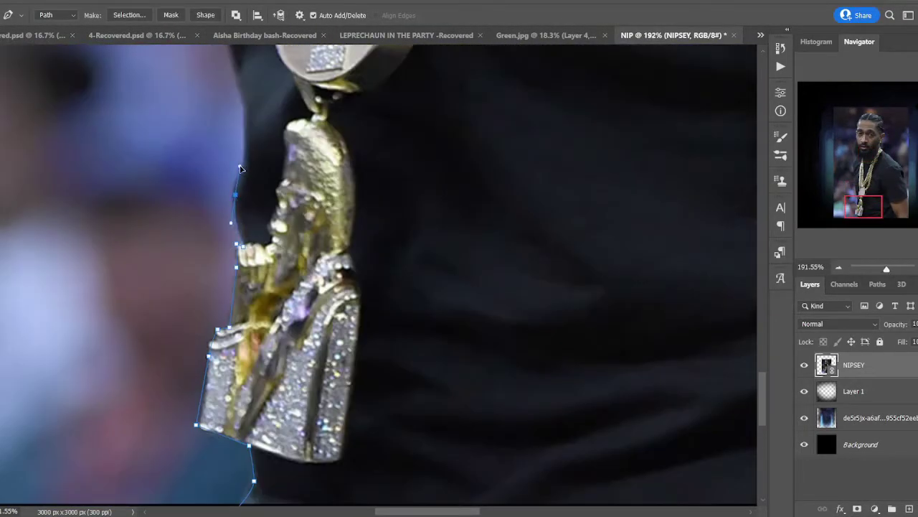
scroll(215, 180, up, 5)
scroll(194, 215, up, 2)
drag(181, 185, 184, 126)
scroll(172, 237, up, 2)
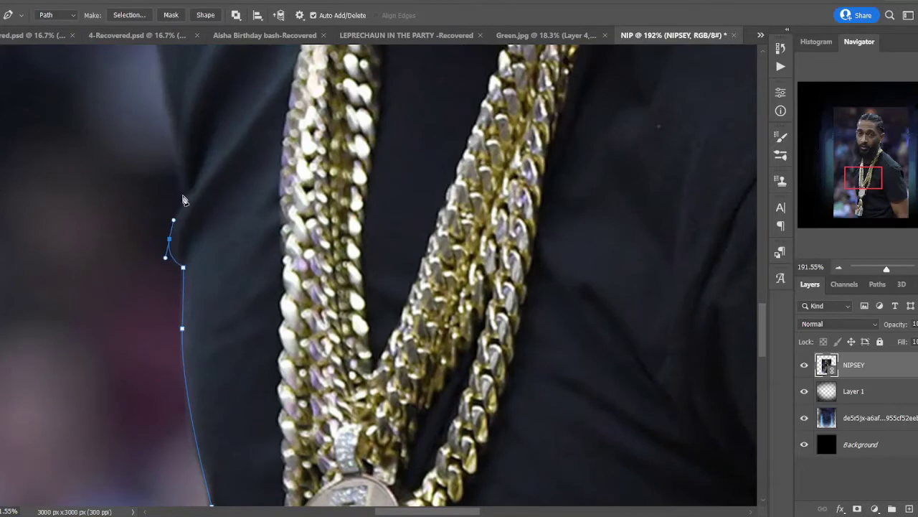
scroll(165, 173, up, 5)
click(154, 133)
scroll(154, 136, up, 5)
scroll(158, 144, up, 5)
click(161, 154)
scroll(204, 149, up, 4)
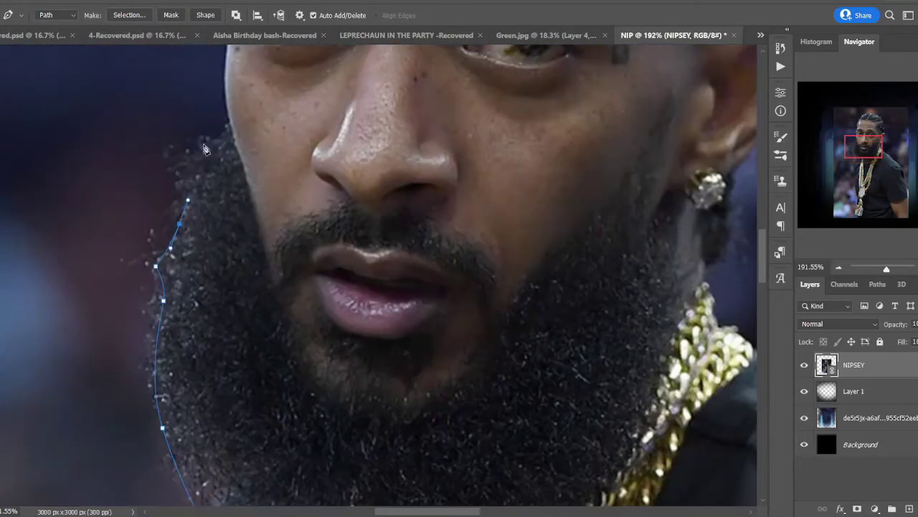
click(204, 149)
scroll(208, 147, up, 5)
scroll(228, 145, up, 2)
click(234, 109)
scroll(242, 183, up, 2)
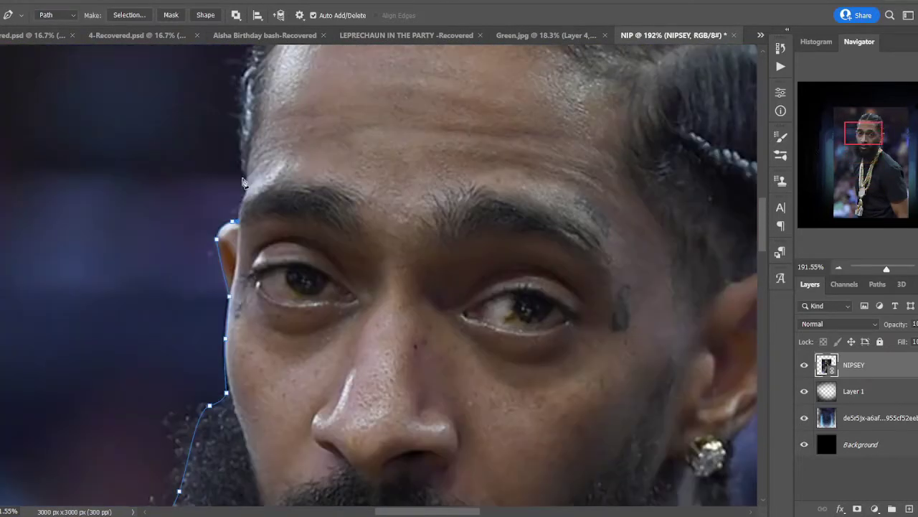
click(246, 175)
scroll(242, 179, up, 2)
click(265, 118)
scroll(267, 120, up, 2)
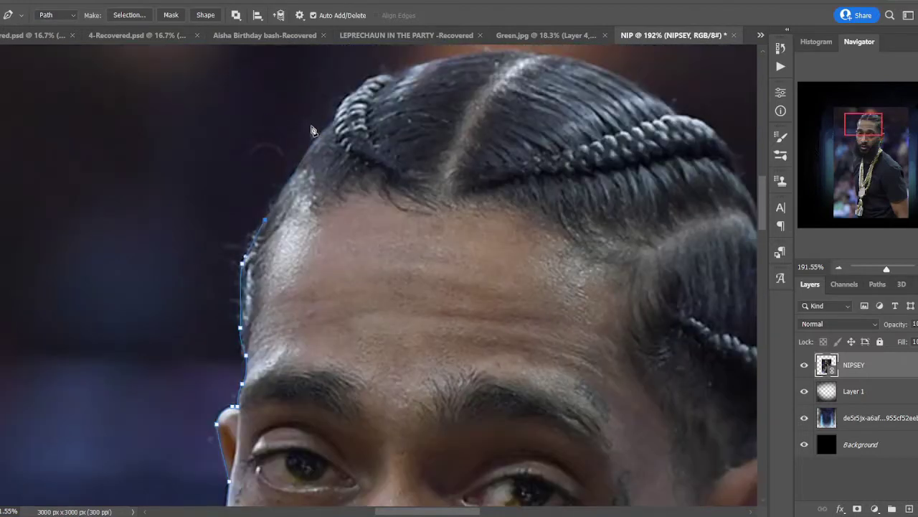
scroll(493, 57, up, 1)
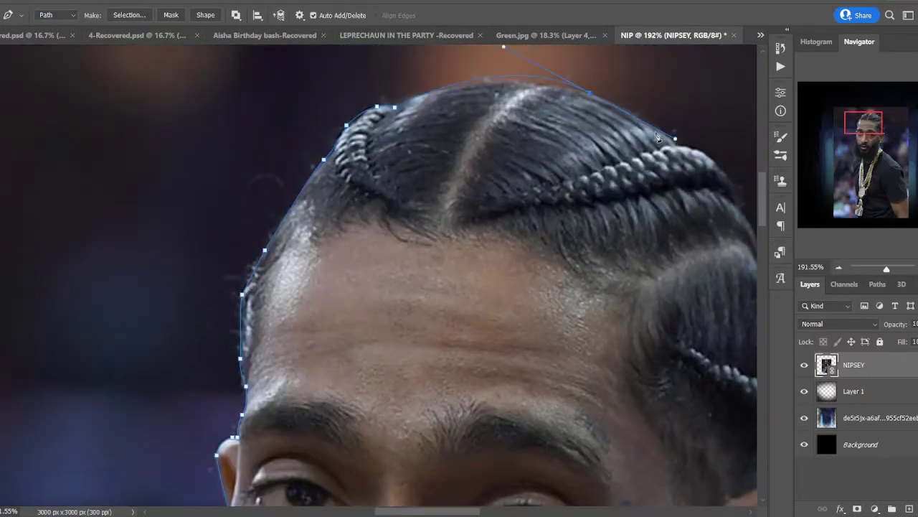
Continue the path over the braids and down the hair, ear and jaw.
scroll(614, 203, right, 2)
click(614, 200)
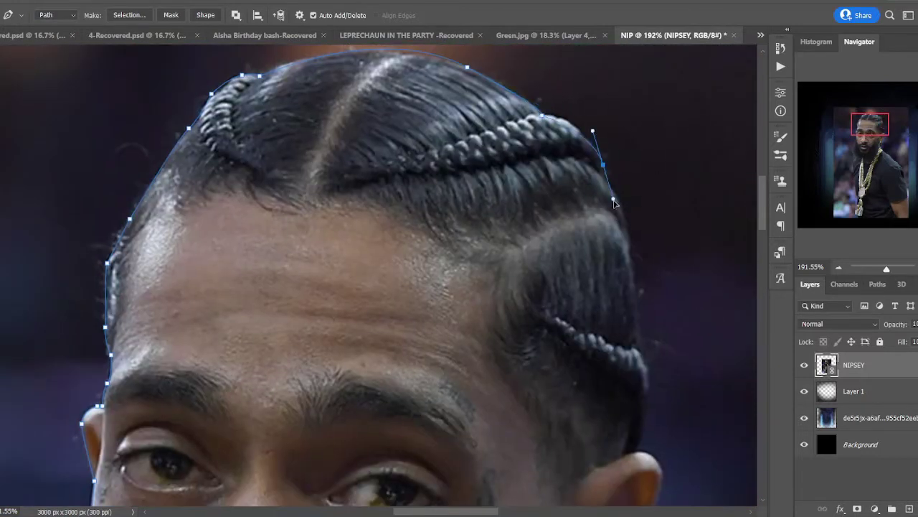
scroll(648, 382, down, 2)
click(641, 377)
scroll(661, 416, down, 5)
click(629, 350)
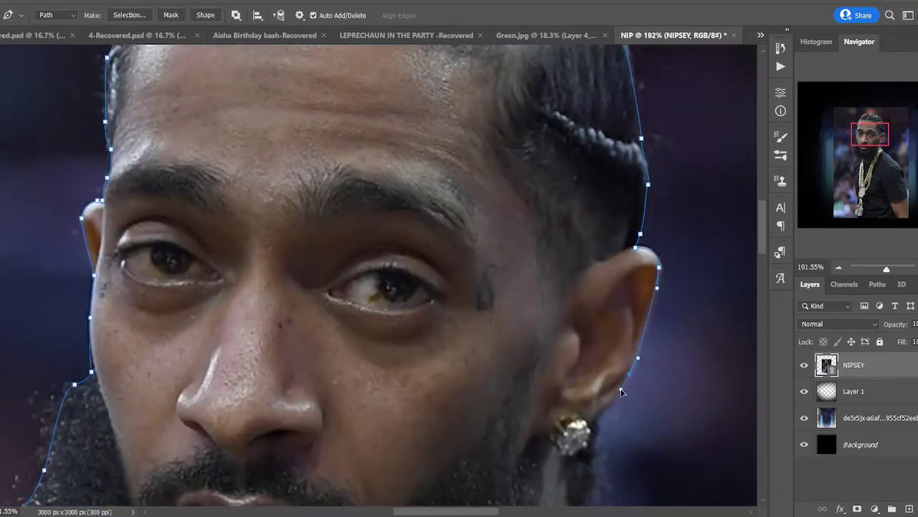
click(600, 391)
scroll(600, 391, down, 4)
click(588, 336)
scroll(608, 432, down, 2)
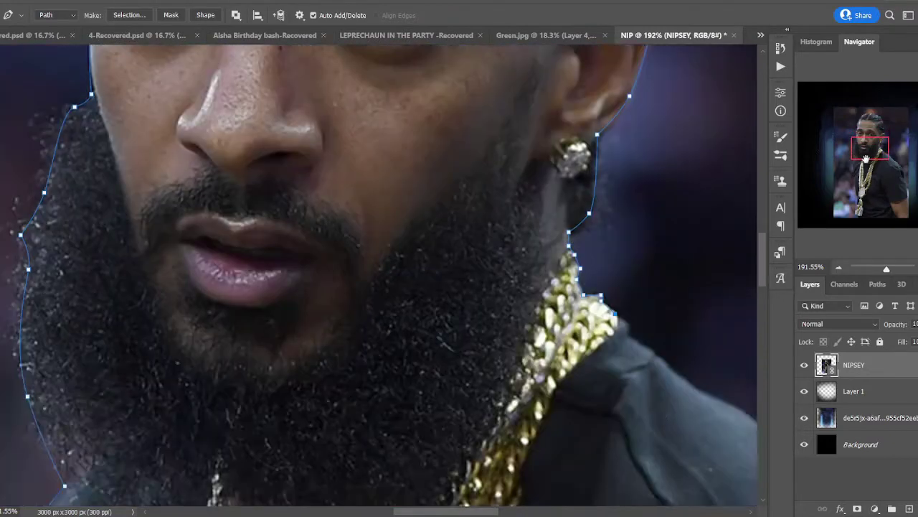
scroll(460, 222, down, 2)
scroll(461, 222, right, 3)
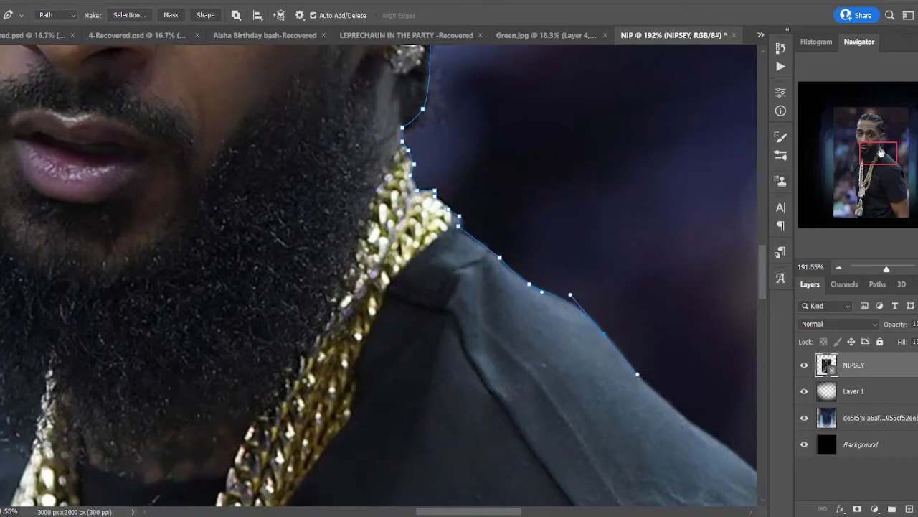
scroll(637, 374, down, 4)
scroll(637, 374, right, 5)
Finish the path along the shoulder and arm and turn it into a selection.
click(397, 182)
click(511, 272)
drag(608, 471, 605, 506)
scroll(611, 292, down, 4)
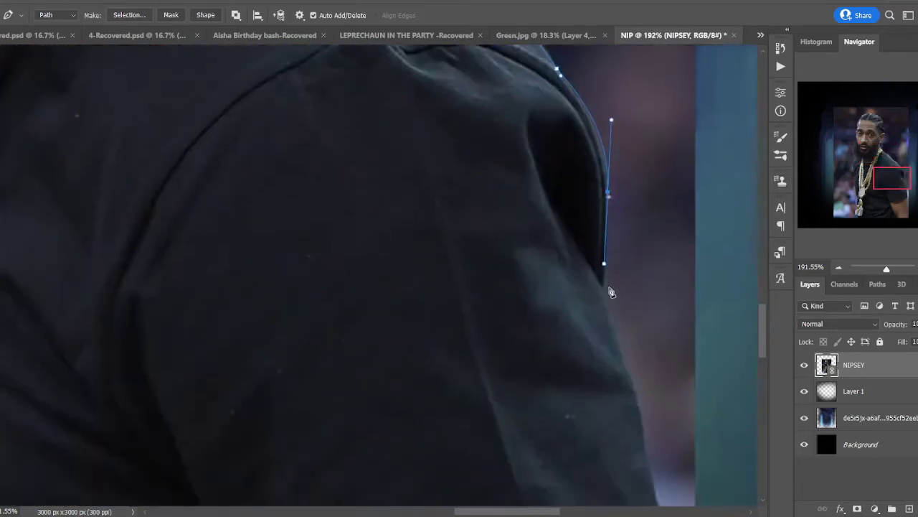
scroll(655, 467, down, 4)
scroll(678, 488, down, 3)
scroll(680, 381, down, 4)
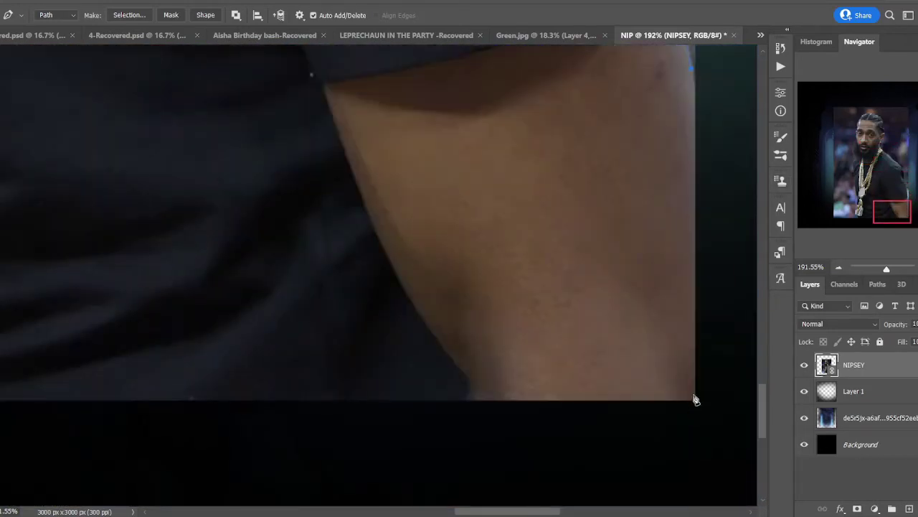
click(858, 204)
key(ctrl+0)
Refine the selection in Select and Mask and output it to a new NIPSEY copy layer.
key(ctrl+Return)
key(w)
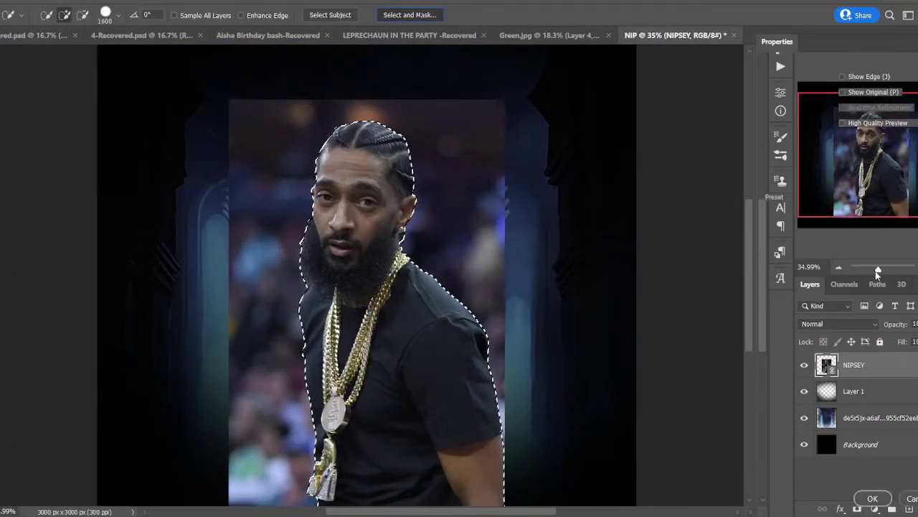
key(ctrl+alt+r)
click(804, 99)
click(793, 348)
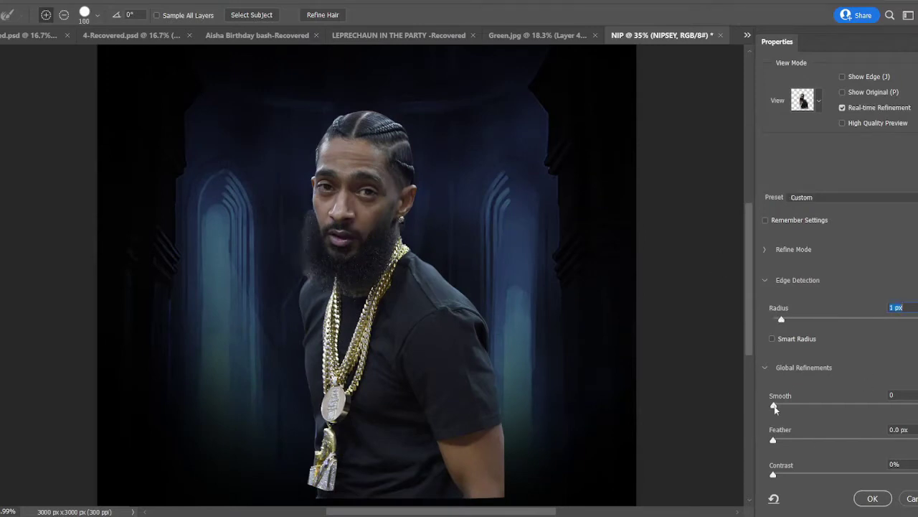
scroll(835, 416, down, 5)
scroll(836, 416, down, 3)
click(861, 445)
click(861, 466)
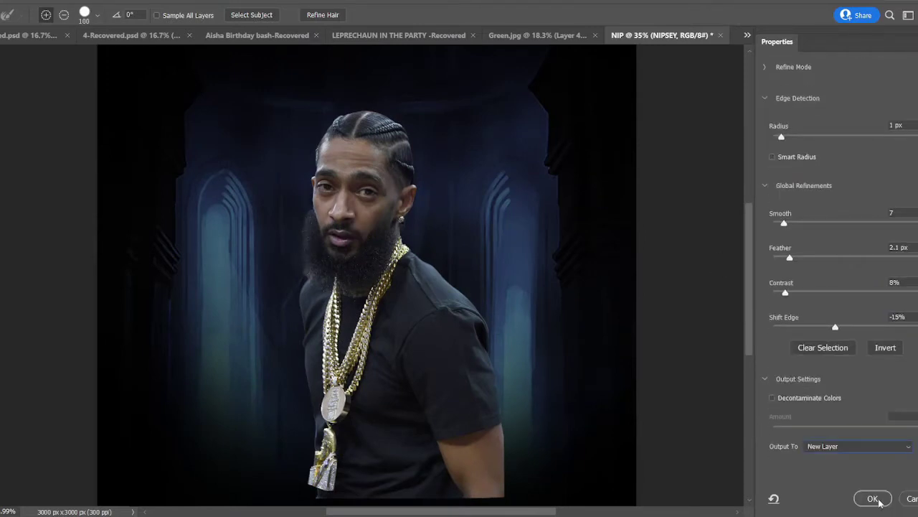
click(872, 498)
drag(878, 268, 885, 269)
Place the Nipsey-Hussle-dead photo as an embedded layer.
click(4, 5)
click(71, 219)
click(260, 101)
click(568, 395)
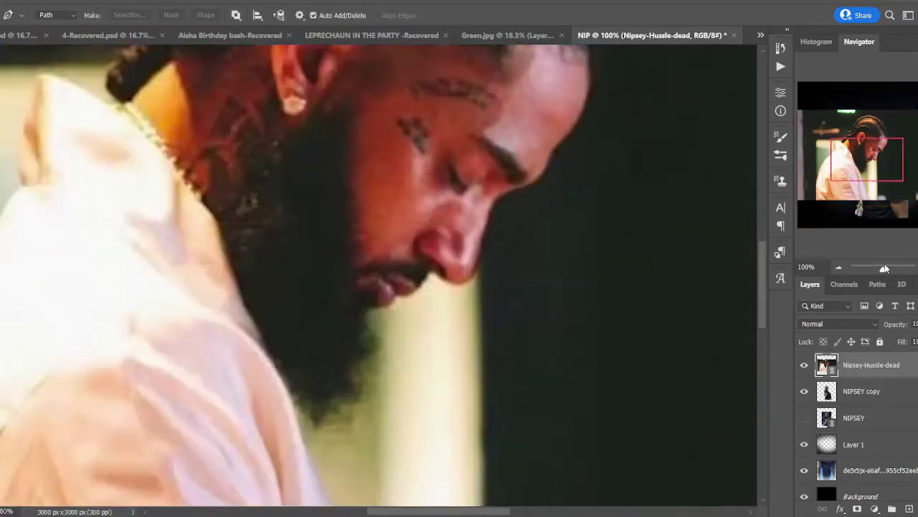
Start a pen path at the white shirt and trace up the collar and over the braids.
click(250, 389)
scroll(239, 231, up, 5)
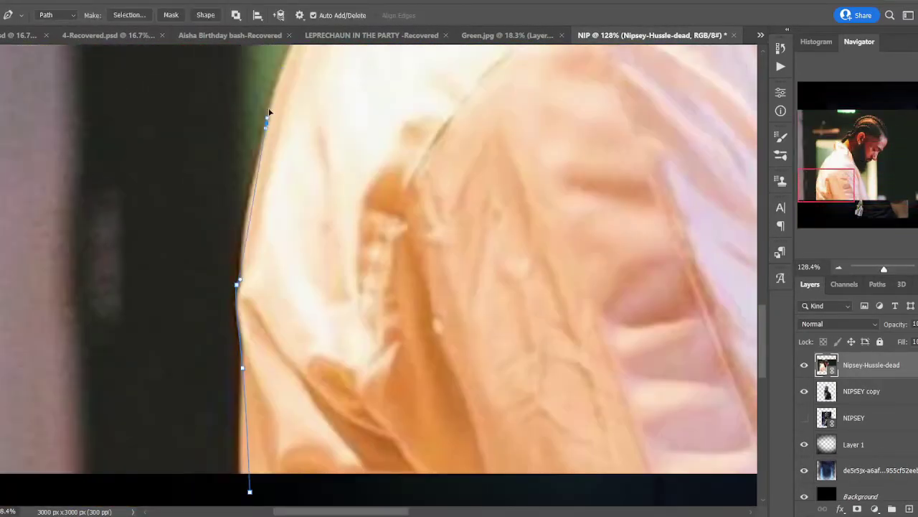
drag(380, 184, 413, 157)
scroll(462, 102, up, 3)
click(479, 212)
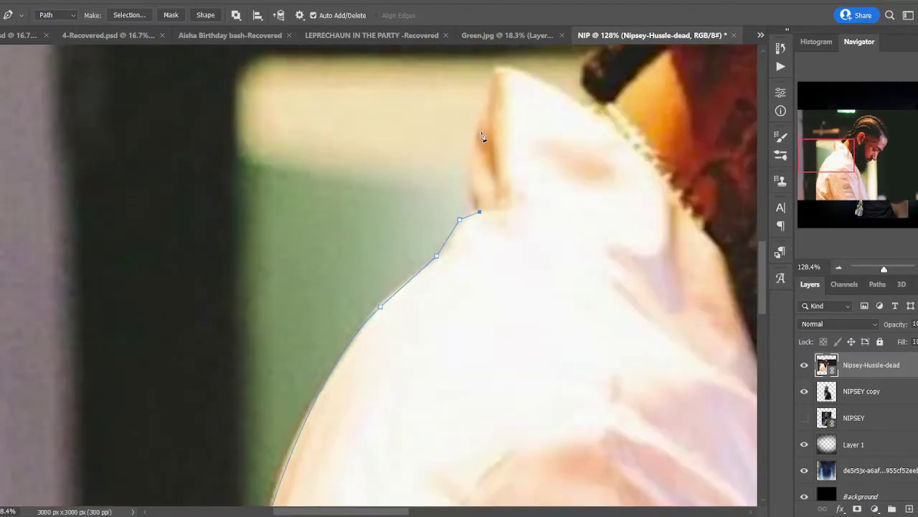
click(609, 130)
scroll(599, 211, up, 3)
scroll(585, 179, up, 2)
scroll(531, 208, right, 3)
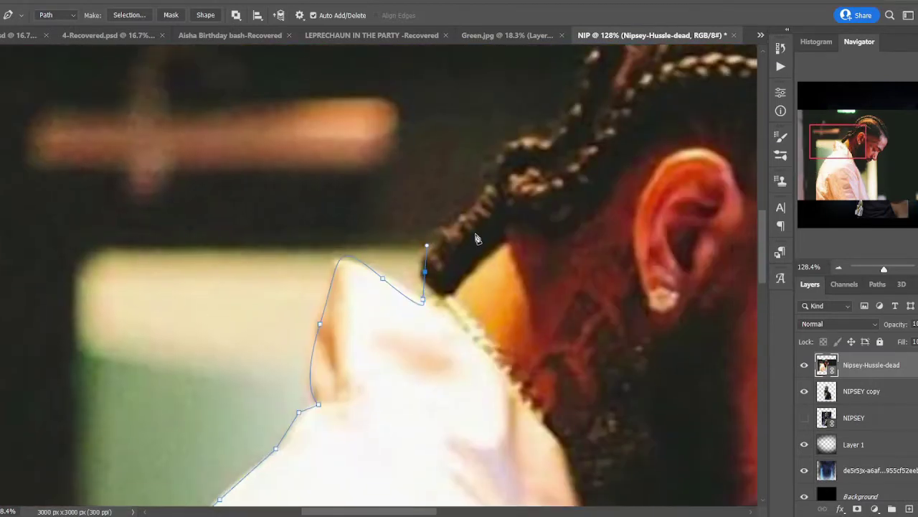
scroll(495, 179, up, 3)
click(582, 159)
scroll(567, 186, up, 3)
scroll(567, 186, right, 4)
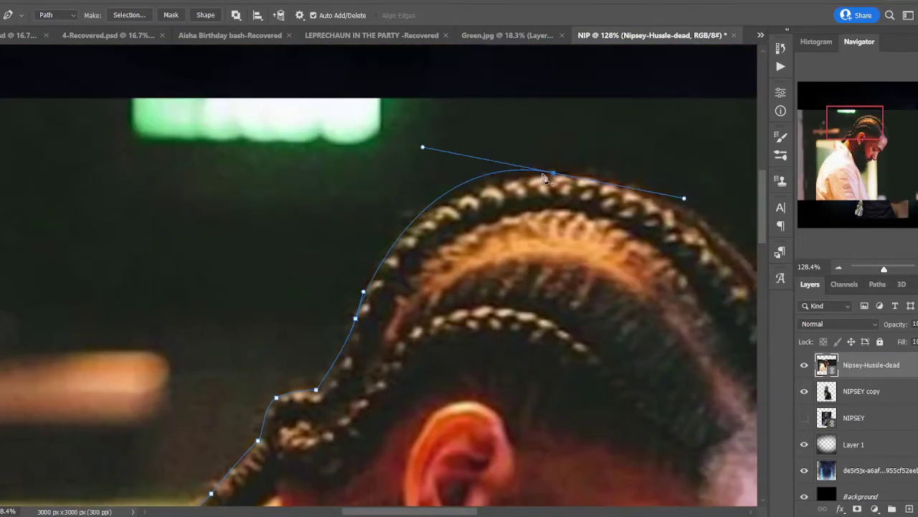
scroll(582, 251, down, 4)
scroll(581, 251, right, 4)
drag(582, 252, 603, 350)
Trace down the forehead, nose, lips, chin, neck and jacket, then load the selection.
scroll(574, 441, down, 3)
click(537, 365)
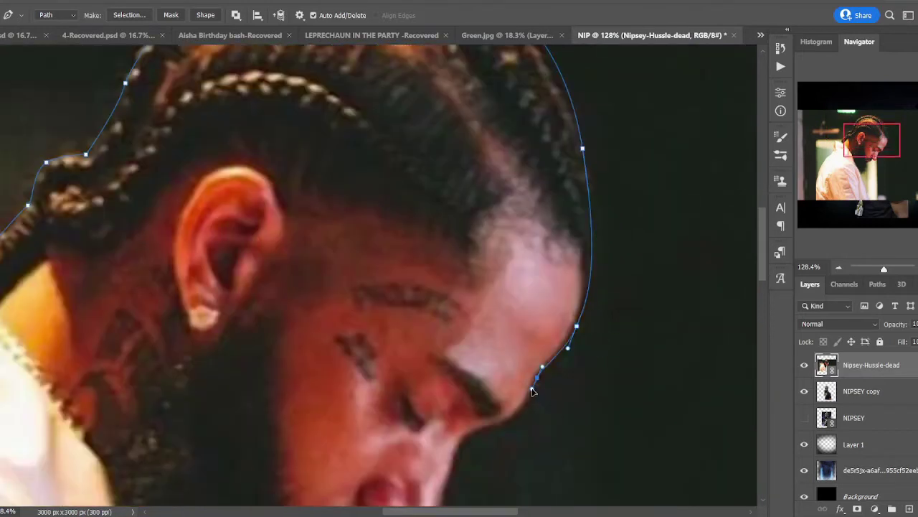
scroll(536, 366, down, 3)
click(507, 367)
scroll(460, 388, down, 3)
click(428, 393)
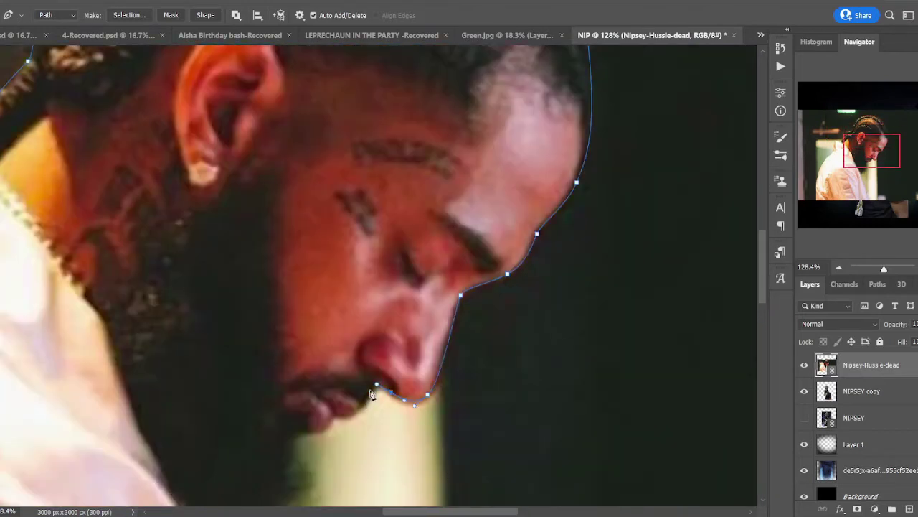
click(295, 434)
scroll(295, 435, down, 4)
click(295, 363)
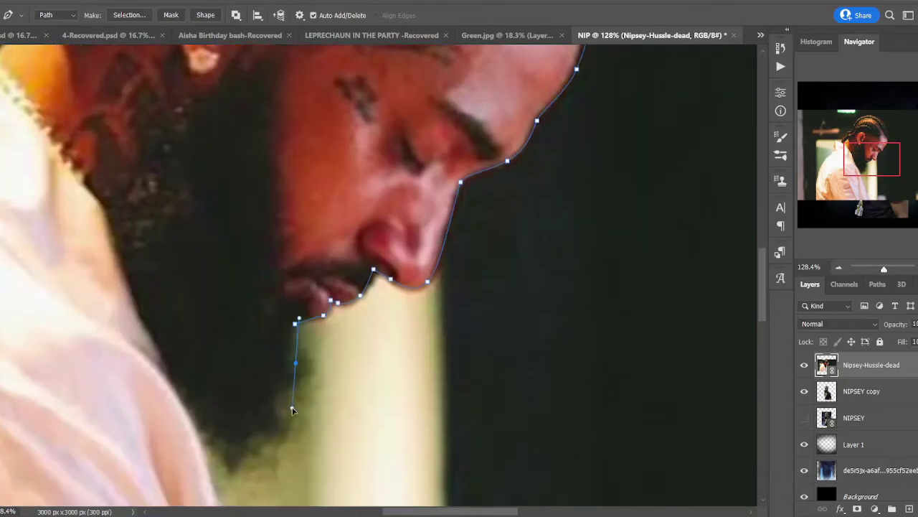
scroll(232, 462, down, 3)
click(242, 429)
scroll(242, 428, down, 4)
click(304, 363)
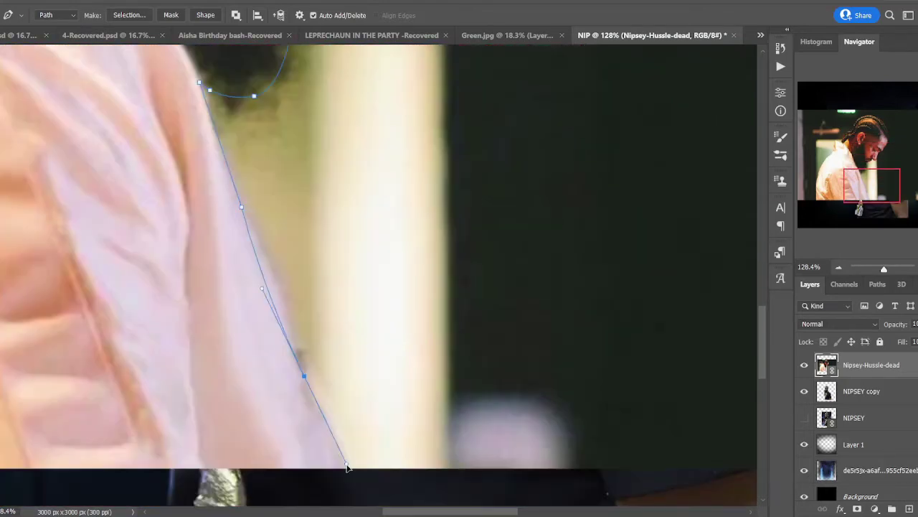
click(349, 469)
drag(883, 269, 880, 274)
key(ctrl+Return)
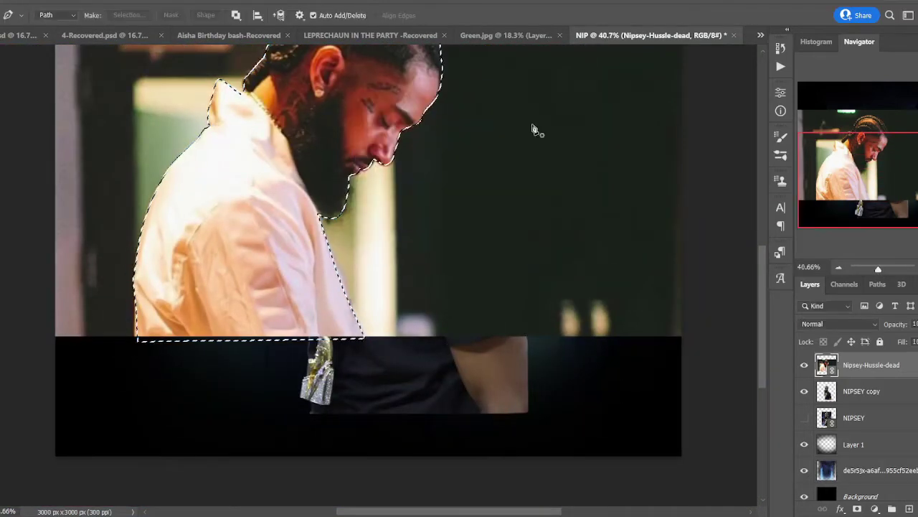
Output the refined white-jacket cutout to a new layer and erase leftovers.
key(ctrl+alt+r)
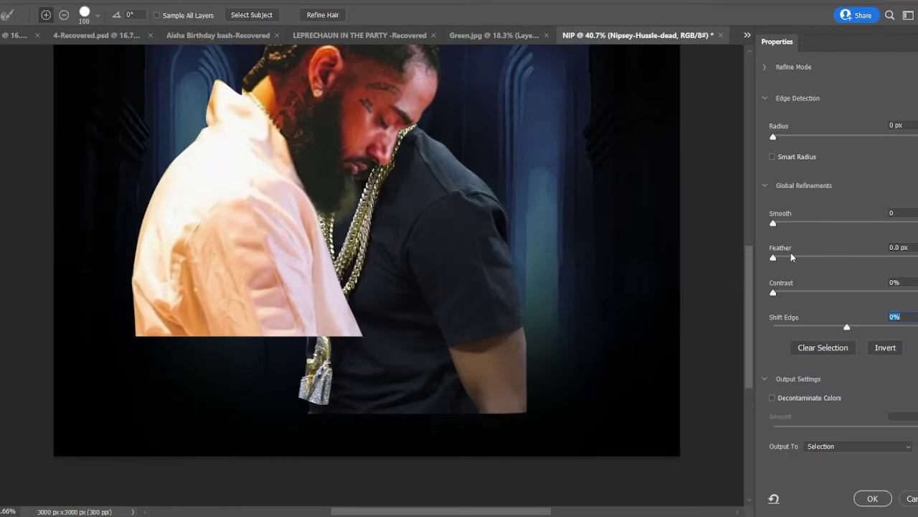
click(872, 498)
key(e)
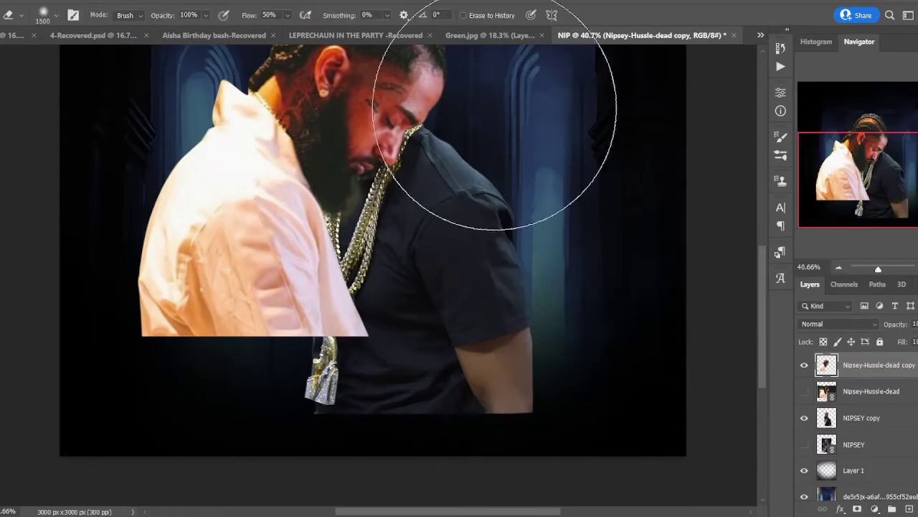
Add a desaturated, curve-darkened copy below the main portrait, shifted right.
key(ctrl+j)
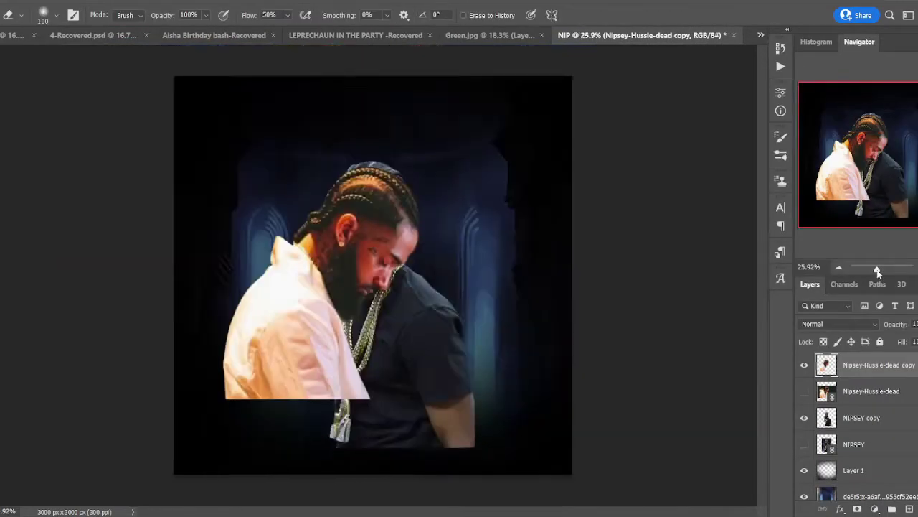
key(ctrl+u)
key(Return)
drag(888, 367, 876, 452)
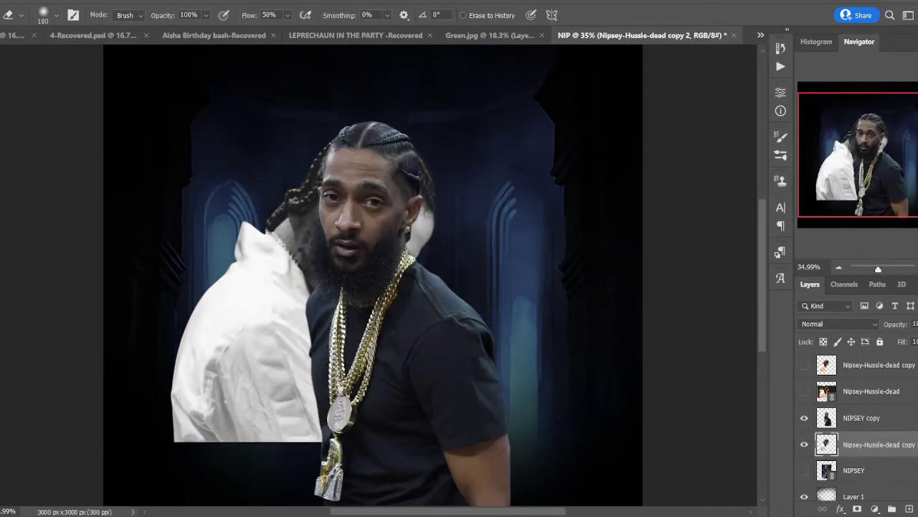
key(v)
drag(294, 328, 472, 328)
key(ctrl+m)
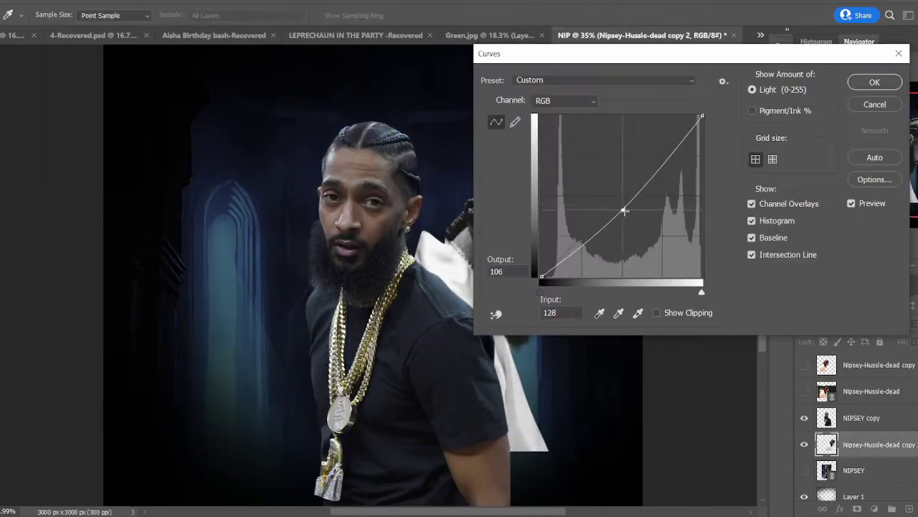
Place the NipseyHussleGrayD profile photo, scaled to about 145% and moved left.
key(Return)
double_click(334, 100)
drag(467, 275, 564, 275)
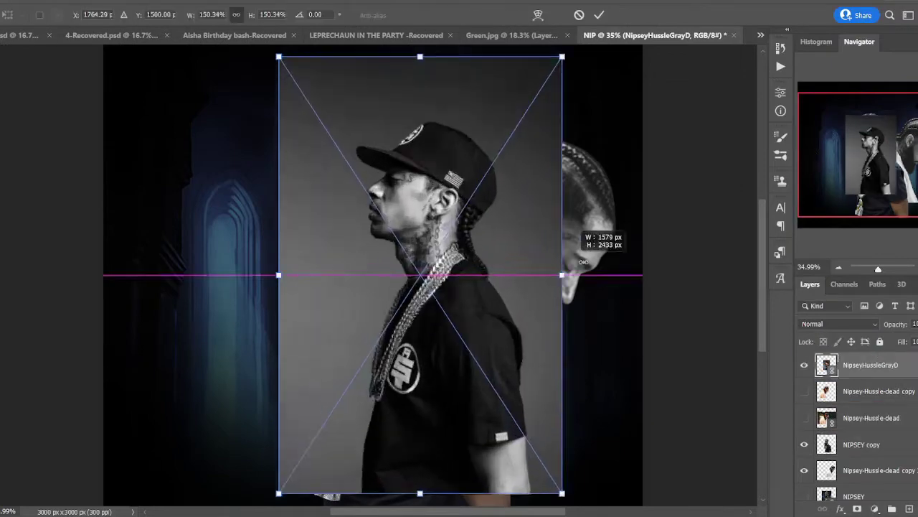
drag(402, 287, 275, 287)
drag(467, 283, 423, 284)
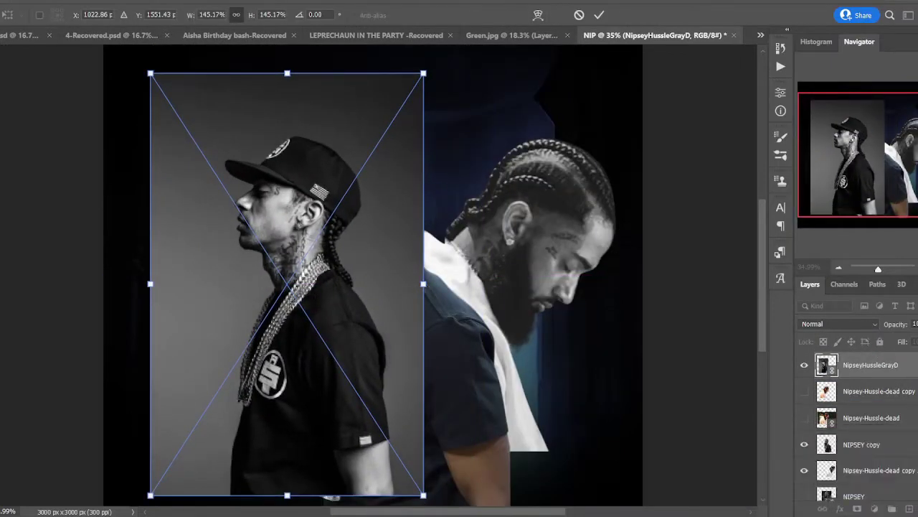
key(Return)
key(p)
scroll(331, 488, up, 3)
scroll(332, 466, up, 3)
scroll(335, 443, up, 2)
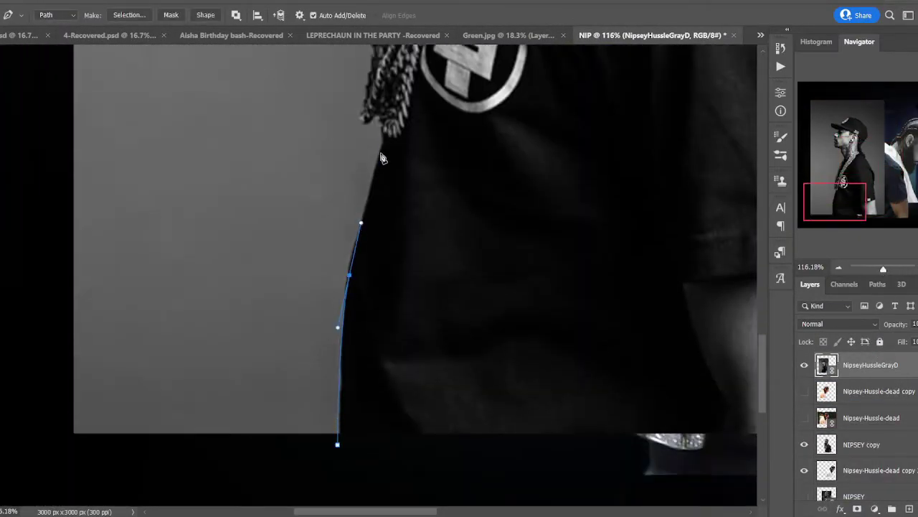
Place Pen anchors along the shirt edge by the chain, up the neck and chin.
click(374, 120)
scroll(387, 194, up, 2)
scroll(402, 216, up, 2)
scroll(456, 170, up, 3)
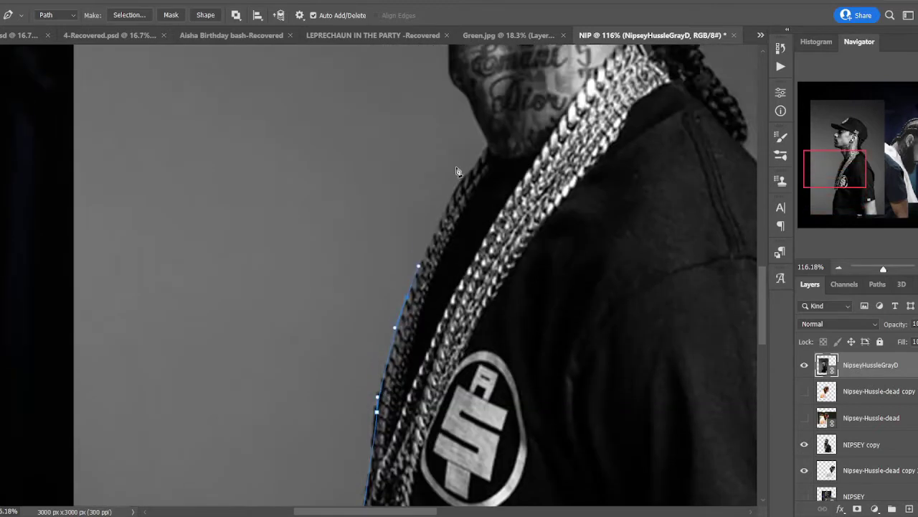
scroll(489, 150, up, 2)
click(481, 193)
click(471, 168)
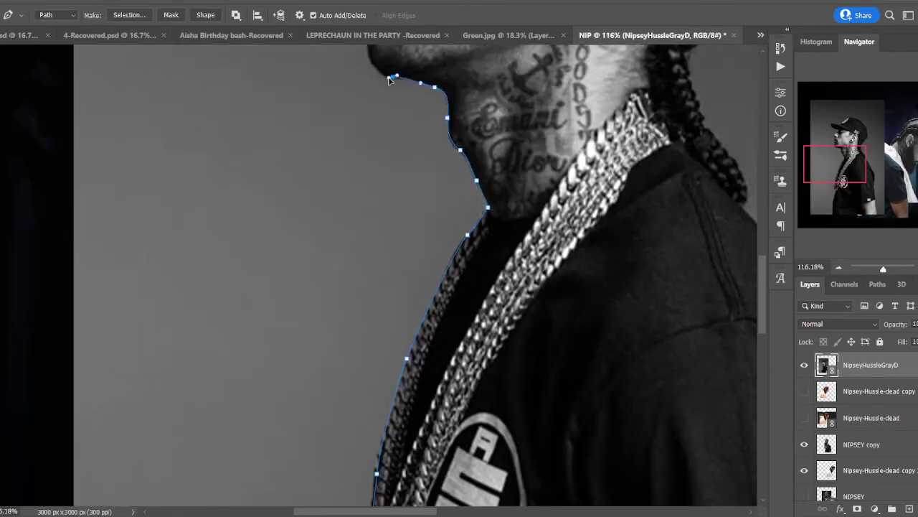
scroll(390, 80, up, 3)
click(369, 128)
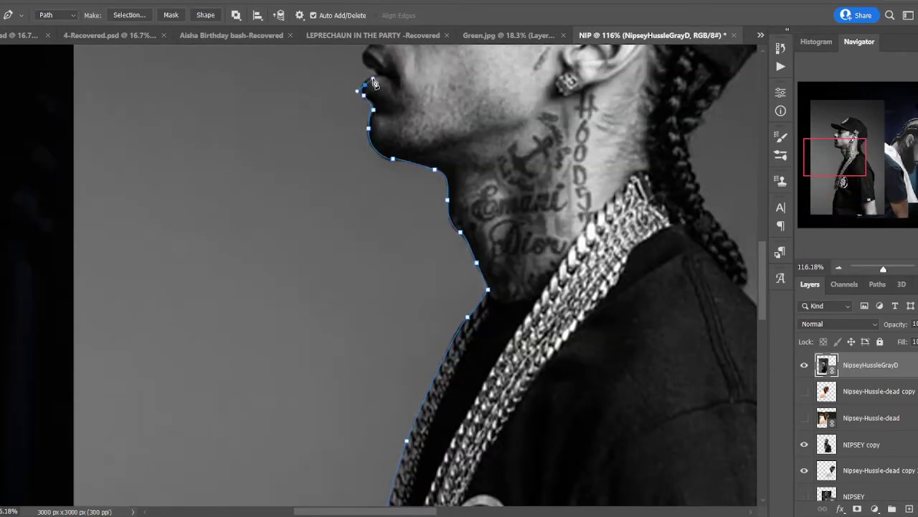
Continue the outline over the lips, nose, cap brim and back of the cap.
scroll(364, 66, up, 2)
click(364, 98)
click(370, 78)
scroll(366, 72, up, 2)
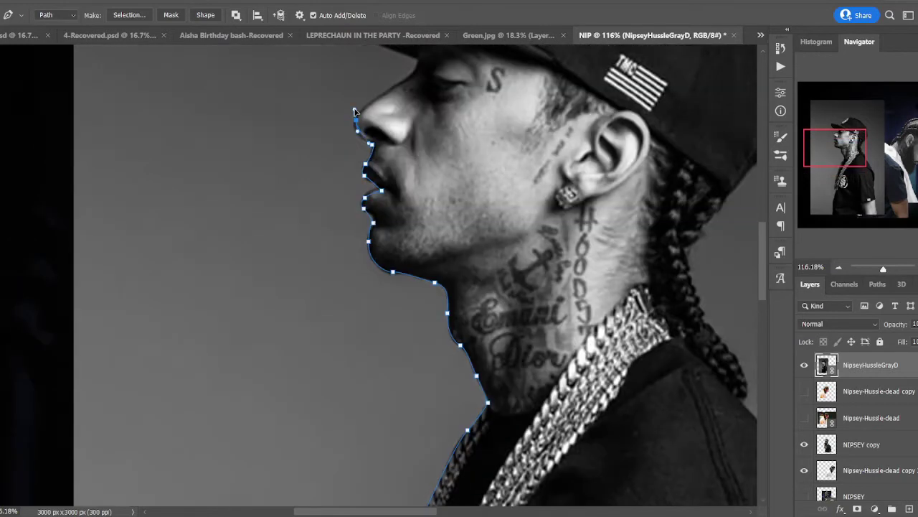
click(417, 60)
scroll(342, 173, up, 2)
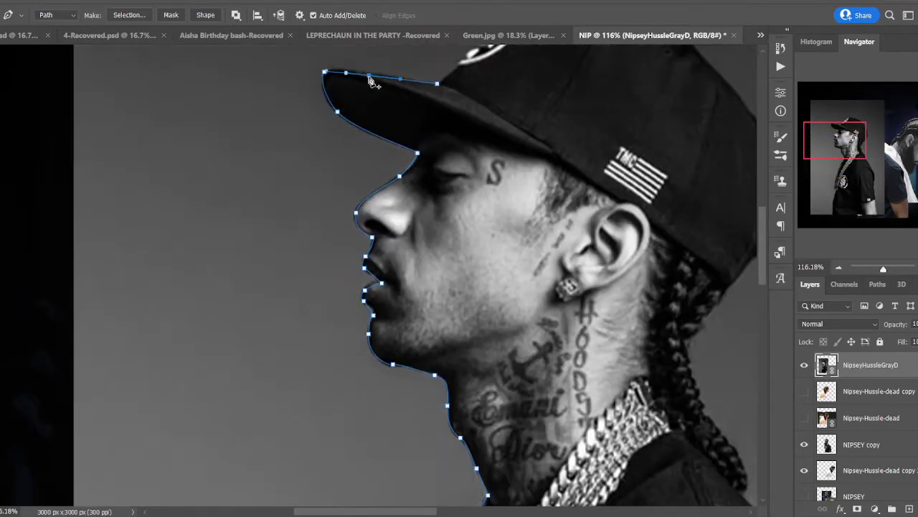
click(369, 76)
scroll(495, 79, up, 2)
click(721, 153)
drag(846, 136, 884, 165)
click(644, 213)
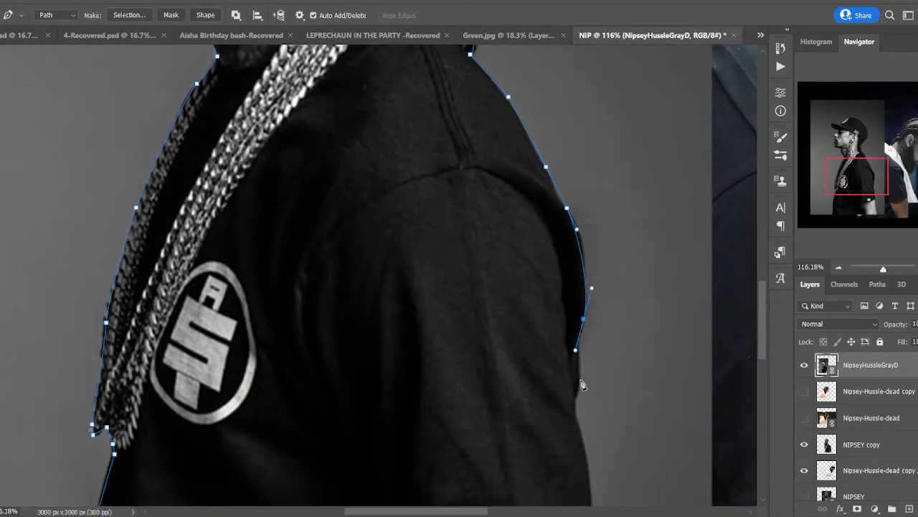
Trace the shoulder and sleeve hem, close the path and load it as a selection.
click(581, 385)
scroll(585, 395, down, 2)
click(599, 468)
scroll(602, 431, down, 5)
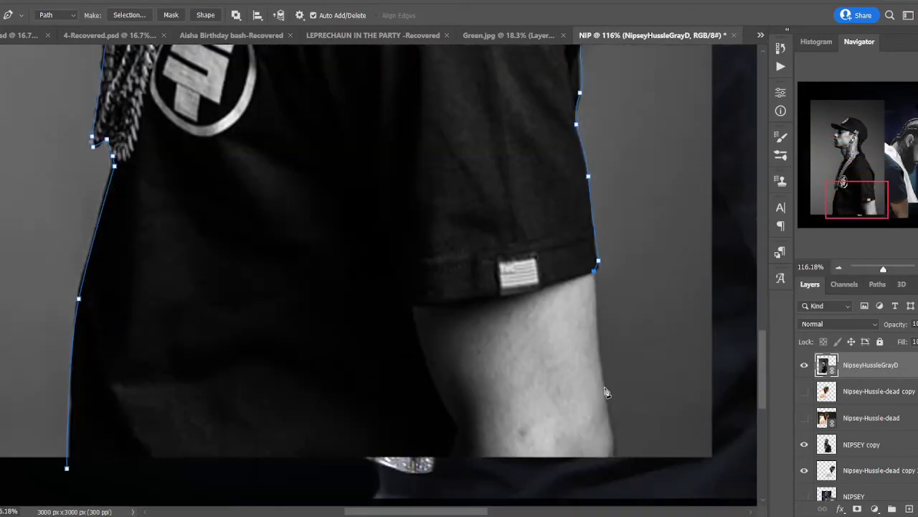
click(66, 468)
key(ctrl+Return)
key(ctrl+0)
Refine the profile selection with Select and Mask and output it to a new layer.
key(w)
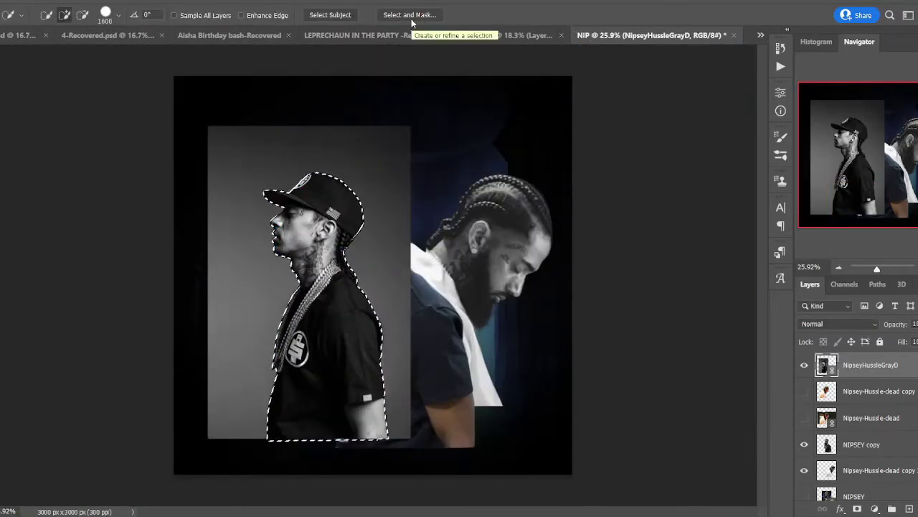
click(399, 15)
click(872, 497)
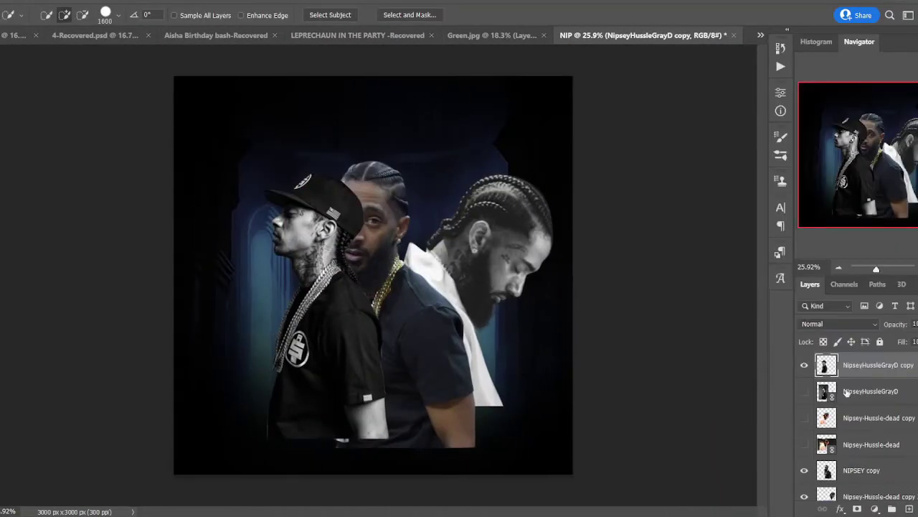
Duplicate the profile cutout, then enlarge, tilt and reposition the copy at left.
key(ctrl+j)
key(ctrl+bracketright)
key(v)
drag(372, 436, 402, 491)
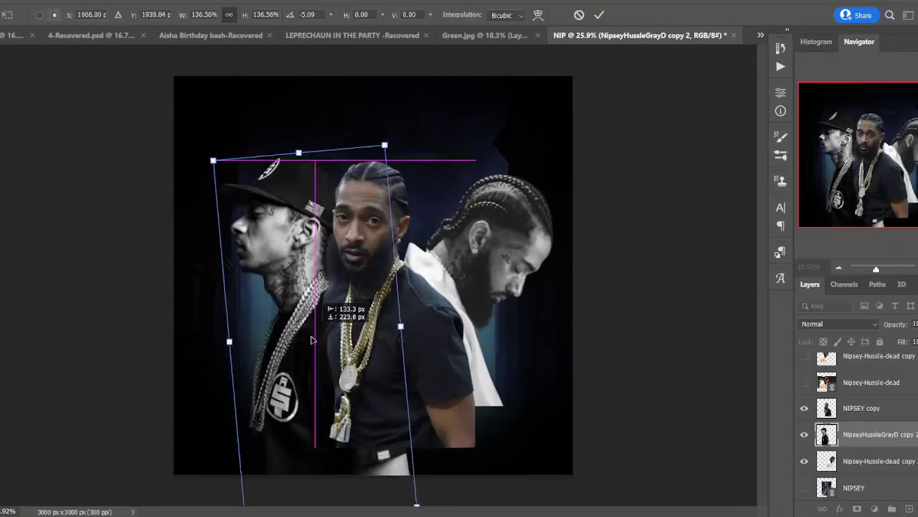
drag(291, 345, 295, 359)
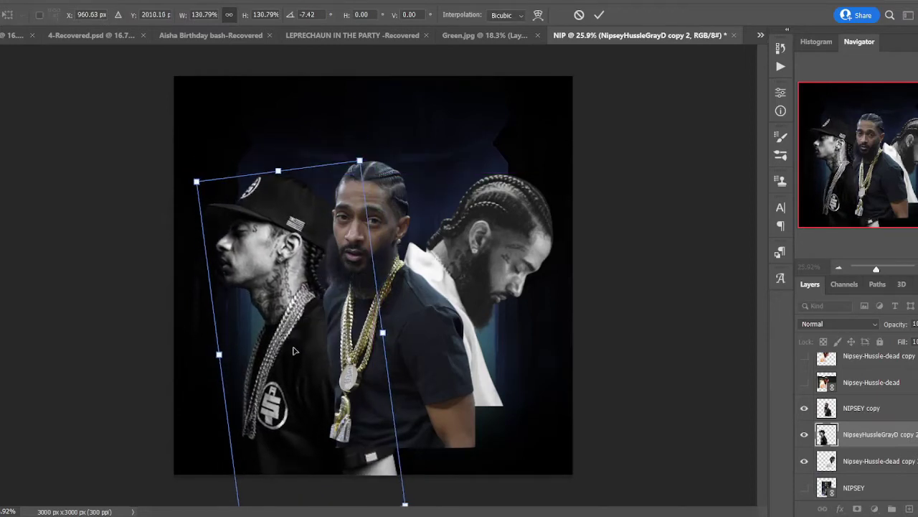
key(Return)
click(861, 408)
Move the main NIPSEY portrait about 177 px to the left with Free Transform.
key(ctrl+t)
mouse_move(445, 323)
mouse_down()
mouse_move(413, 320)
mouse_move(419, 314)
mouse_up()
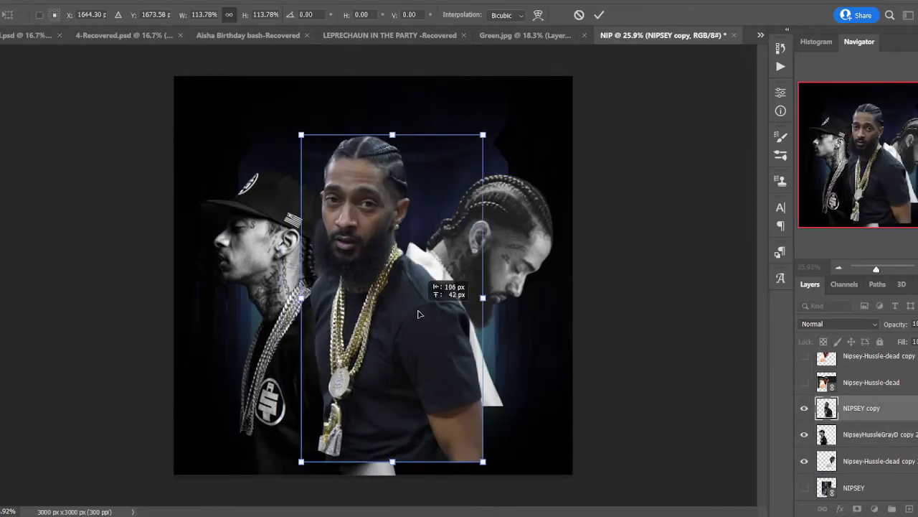
key(Return)
Make a Camera Raw colour-boosted portrait copy and a Surface Blur-smoothed copy above it.
key(ctrl+j)
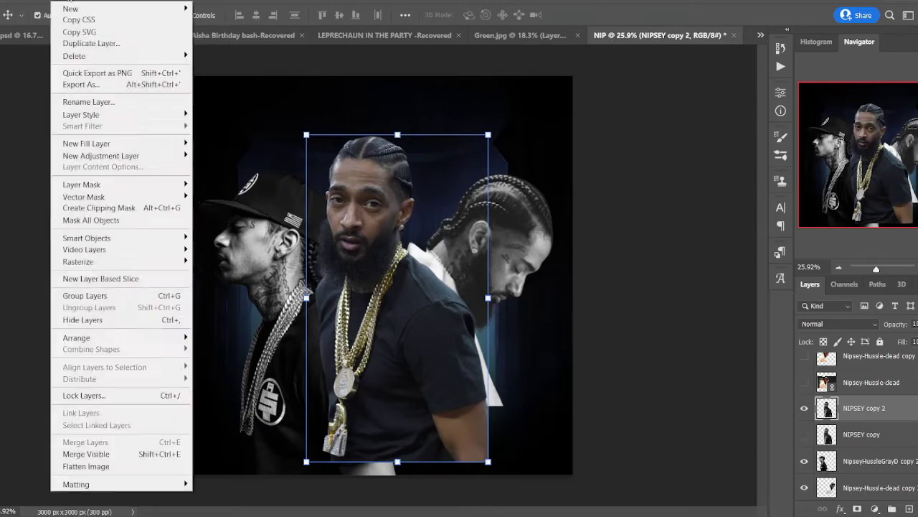
key(ctrl+shift+a)
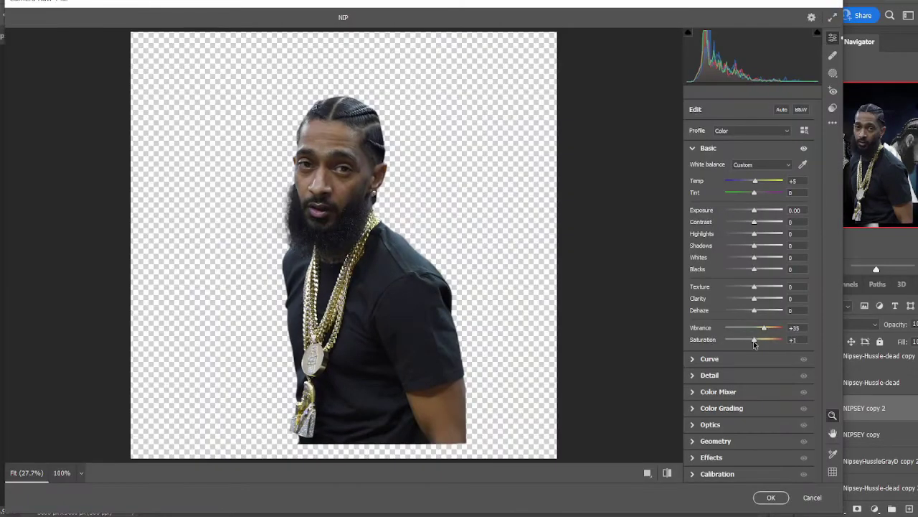
key(Return)
key(ctrl+j)
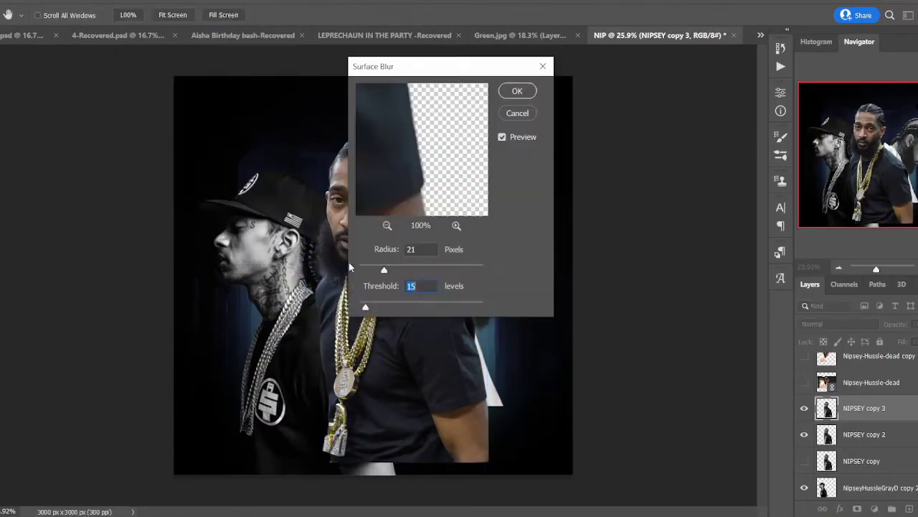
click(518, 93)
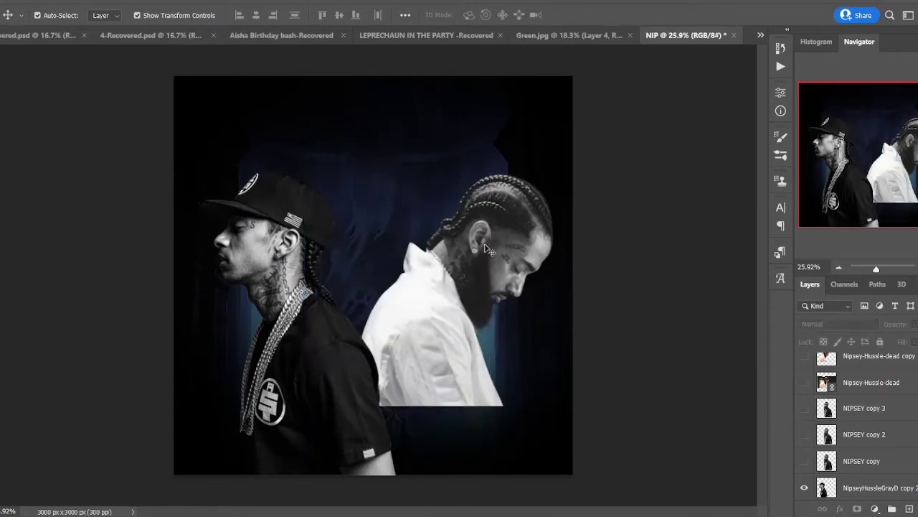
Duplicate the white-jacket cutout twice, trying High Pass and applying Glowing Edges to a copy.
key(alt+t)
click(327, 268)
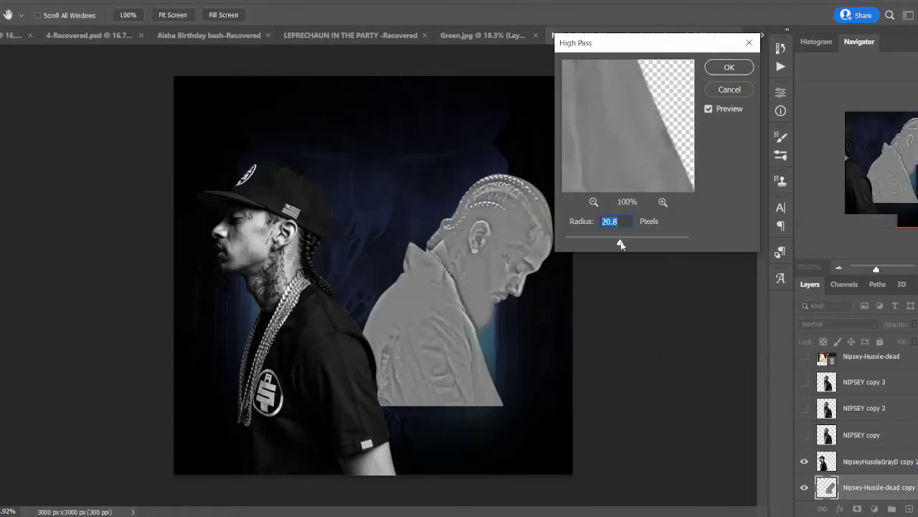
click(729, 68)
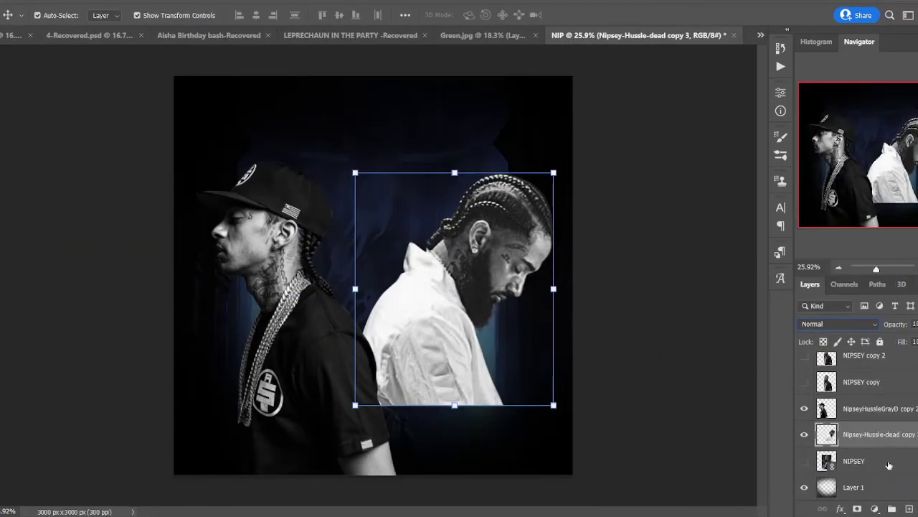
key(alt+t)
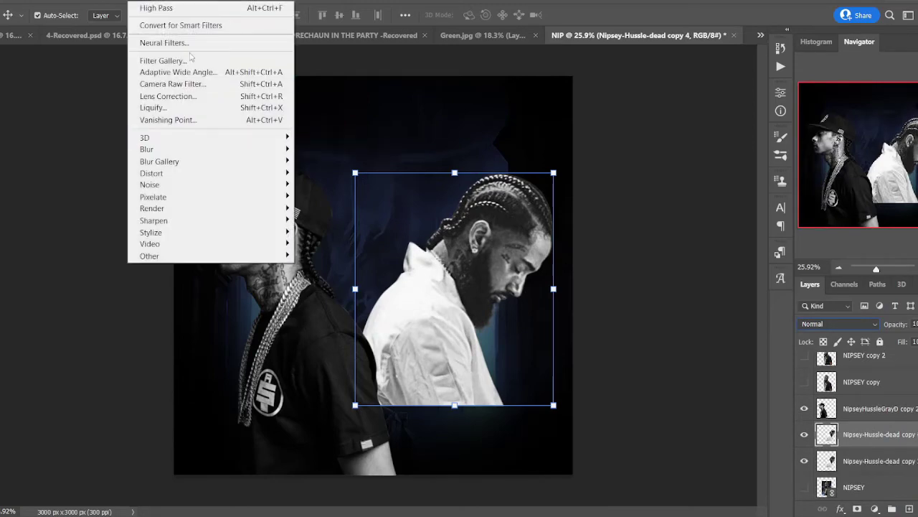
click(164, 60)
click(622, 101)
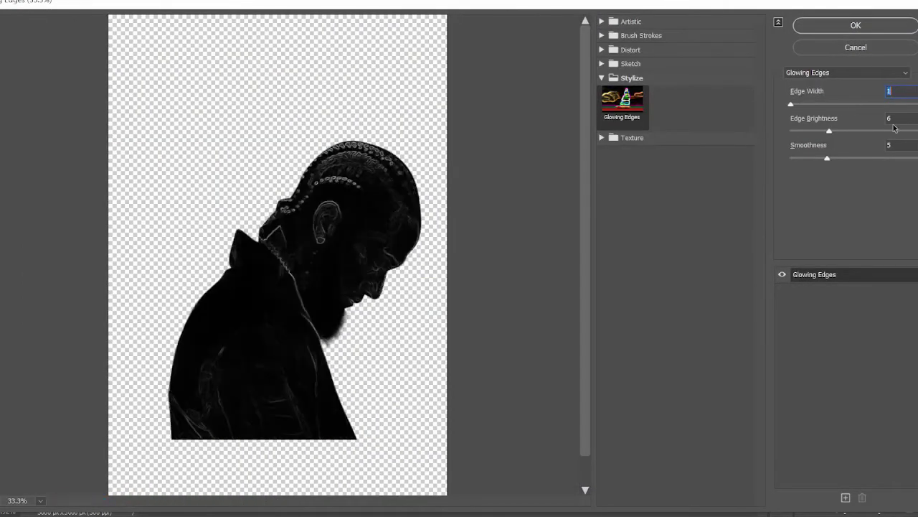
text(15)
click(854, 25)
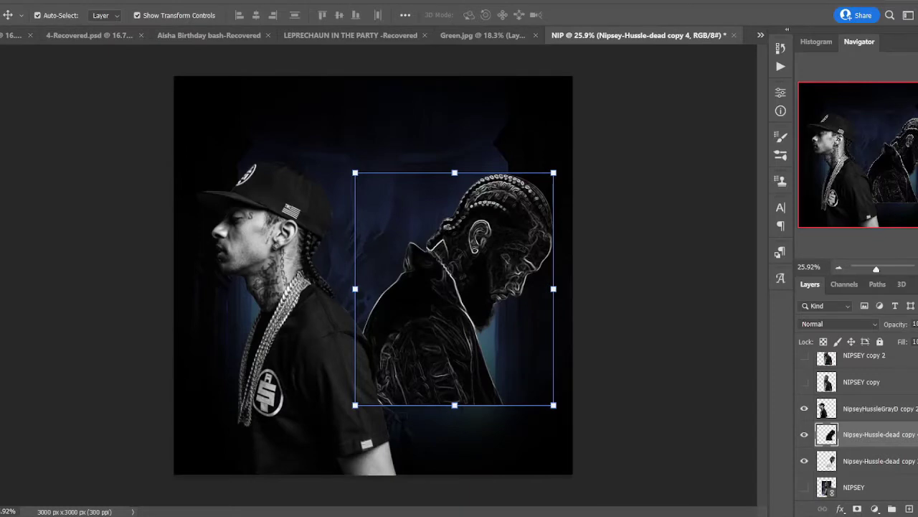
Replace the inner glow with an Outer Glow in the layer's style settings.
double_click(826, 434)
click(623, 142)
click(601, 141)
click(623, 225)
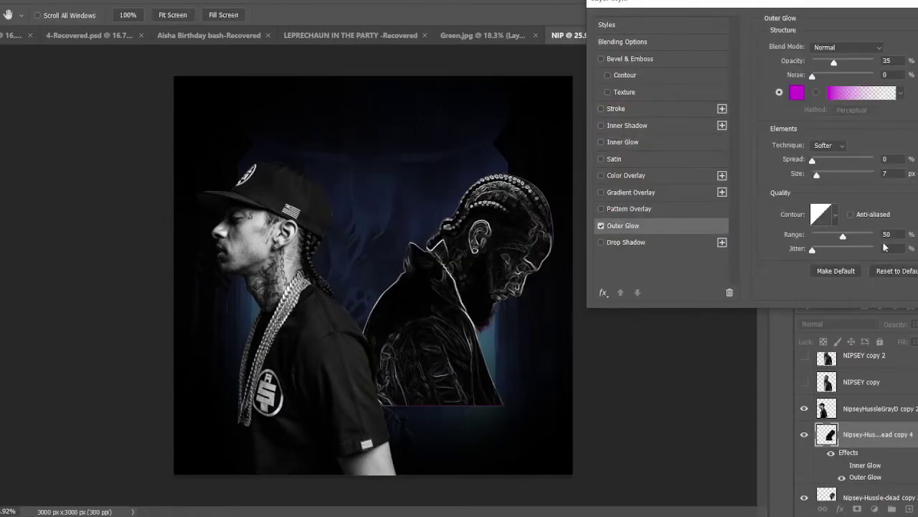
click(839, 39)
Set the other profile copy to Exclusion blending at 50% opacity.
scroll(878, 459, down, 2)
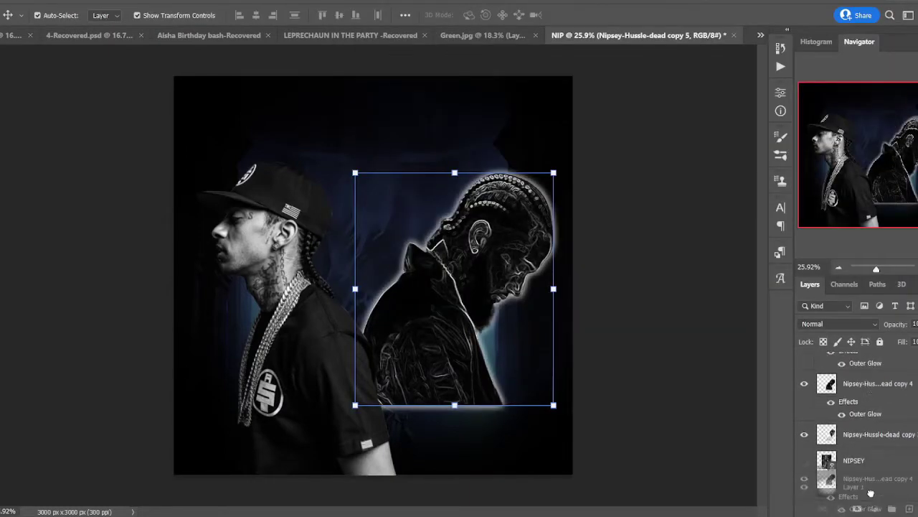
click(878, 462)
click(838, 324)
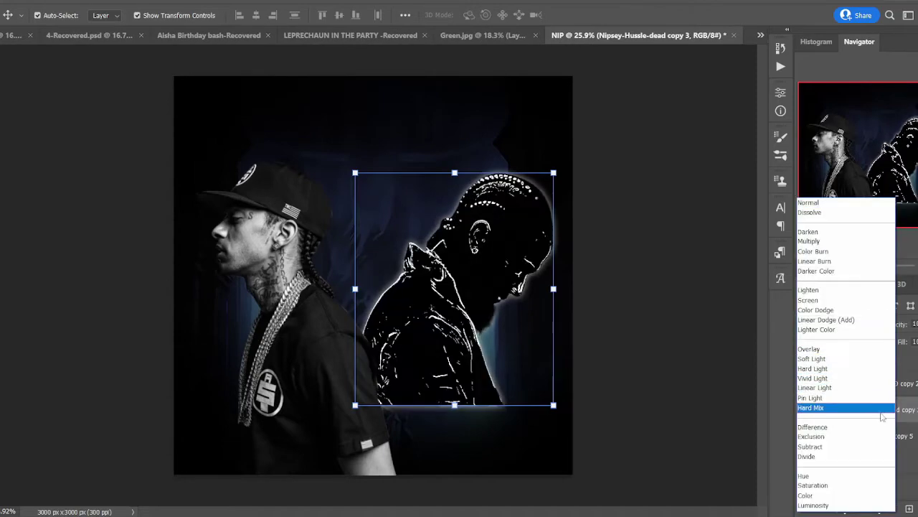
key(Escape)
key(5)
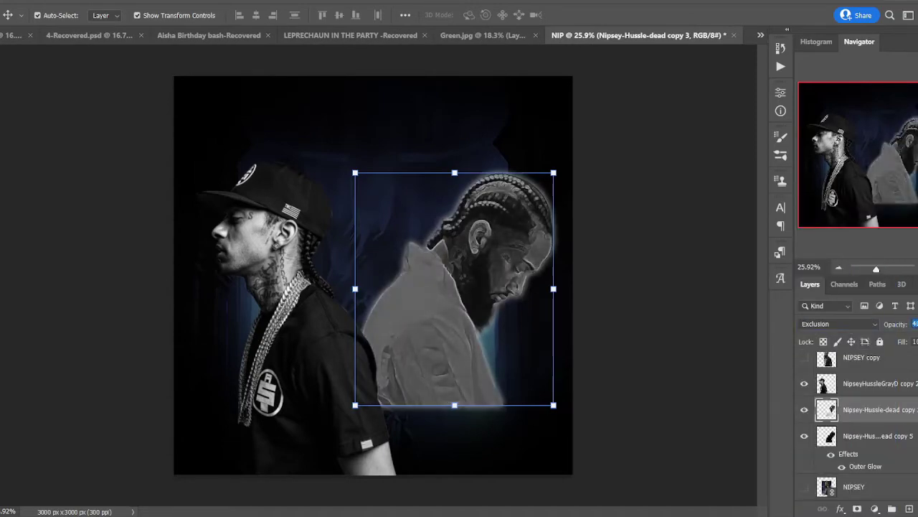
Select the pale profile copy and pick a blue foreground colour.
click(876, 410)
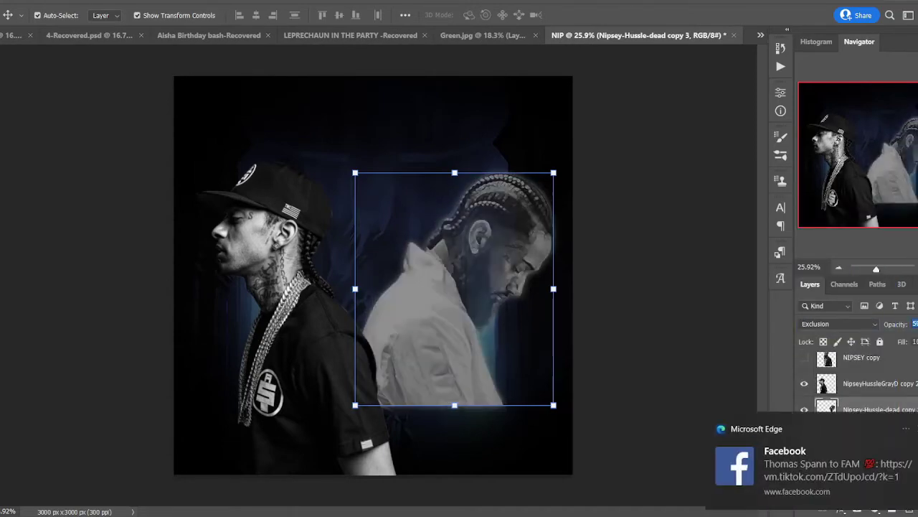
click(43, 445)
click(646, 129)
Fill the profile shape with blue on a new layer and set it to Soft Light.
click(802, 88)
key(b)
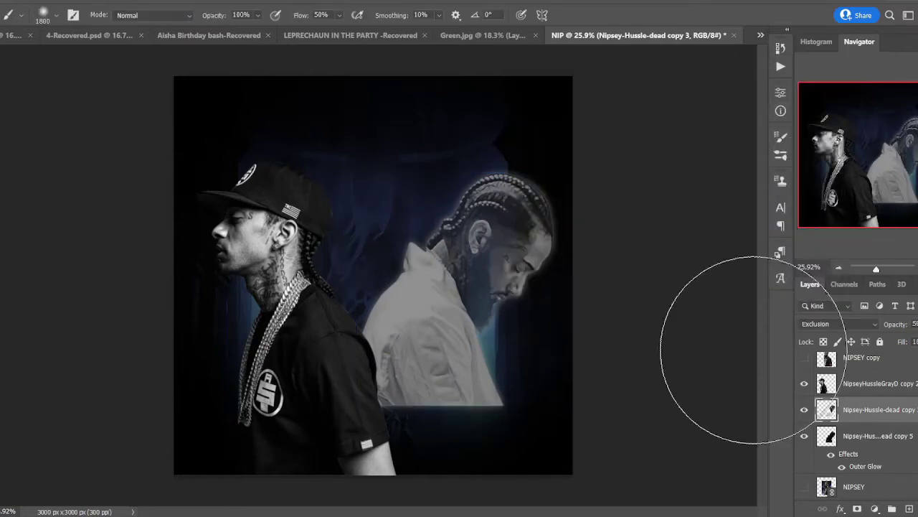
ctrl+click(826, 409)
key(alt+BackSpace)
click(879, 326)
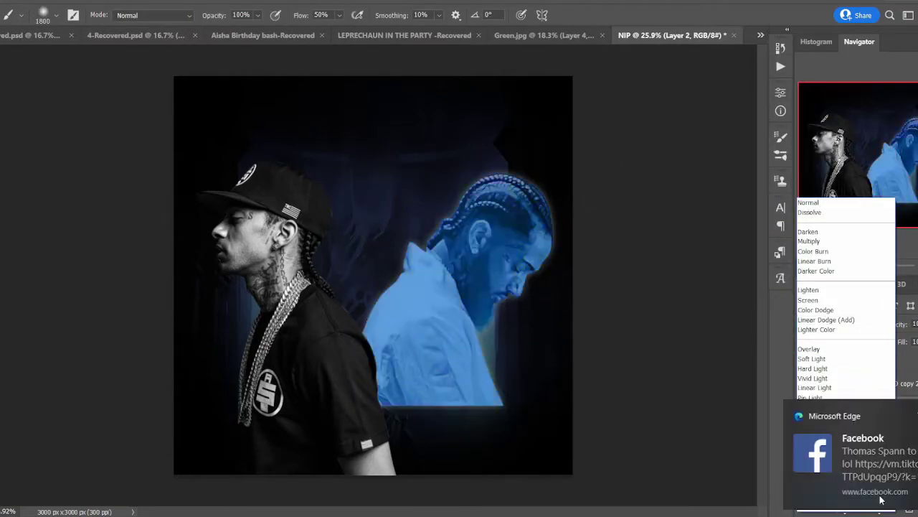
click(858, 359)
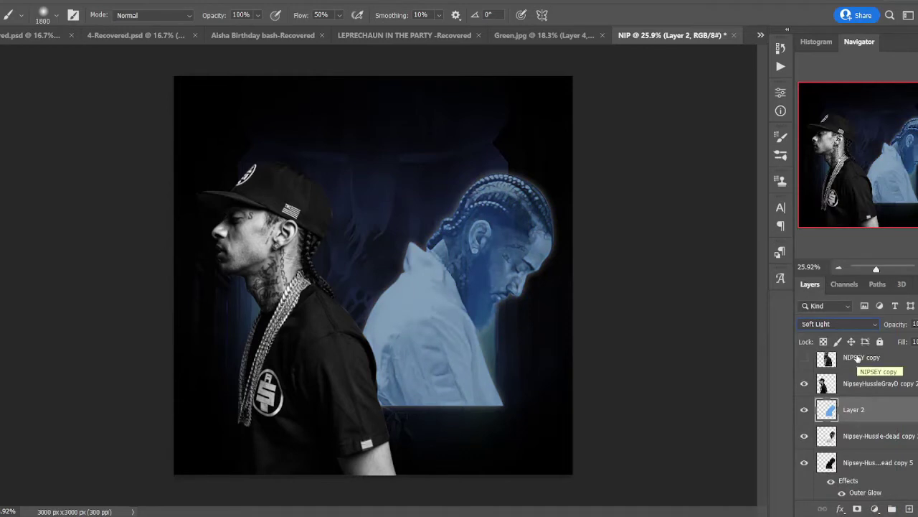
Duplicate the blue tint at 50% opacity, hide the original and erase the bottom.
key(ctrl+j)
click(804, 436)
text(50)
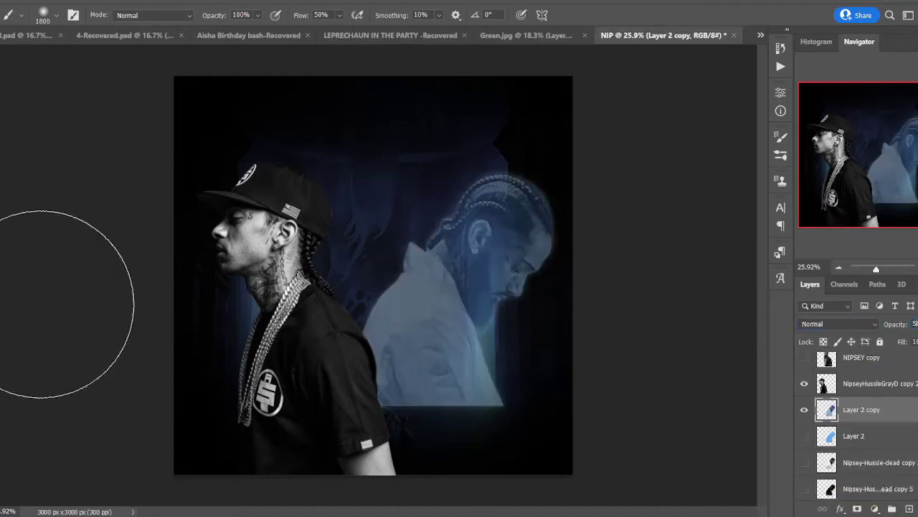
drag(505, 432, 330, 396)
Add a motion-blurred copy of the faded blue figure and shift it slightly.
key(ctrl+j)
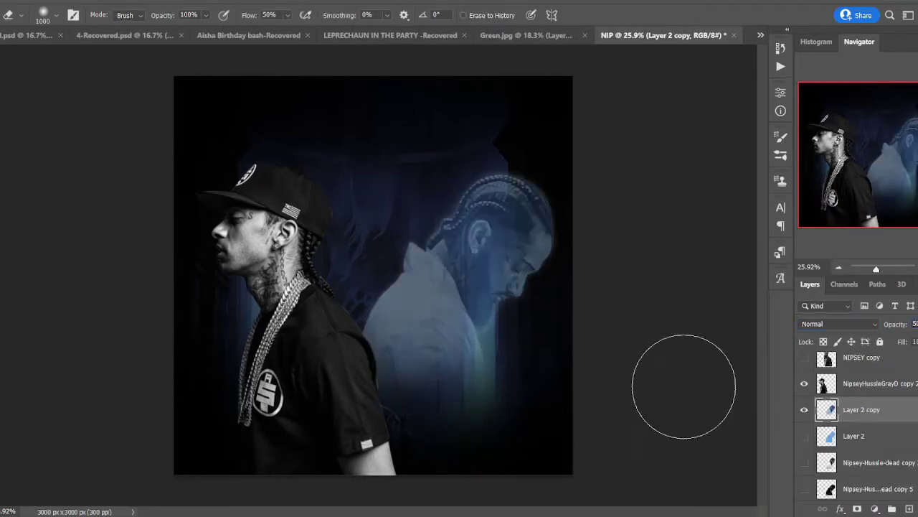
click(326, 218)
key(Return)
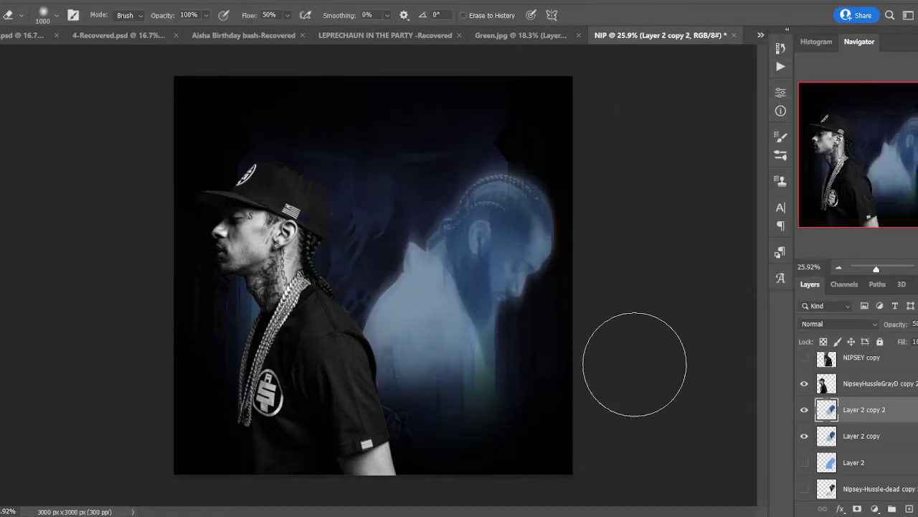
key(v)
drag(474, 236, 467, 240)
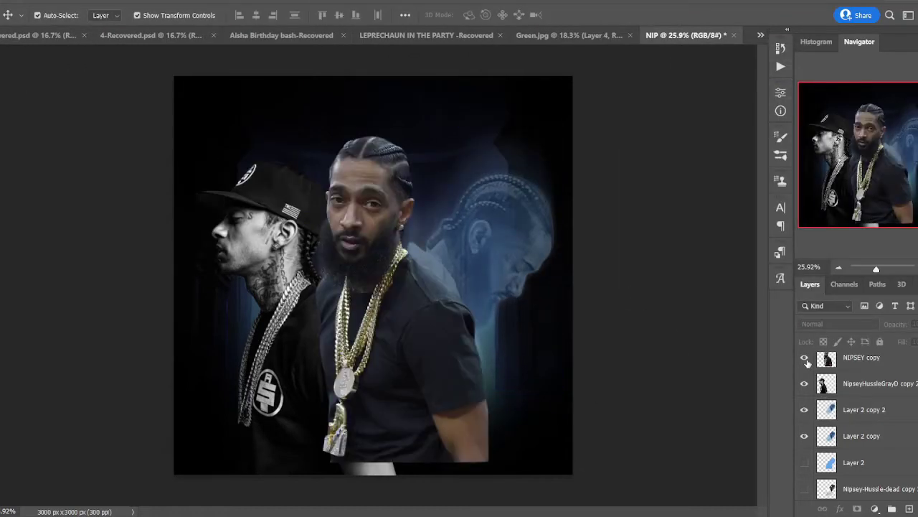
Give the grey left profile Glowing Edges, an Outer Glow and Exclusion blending.
click(270, 247)
click(164, 60)
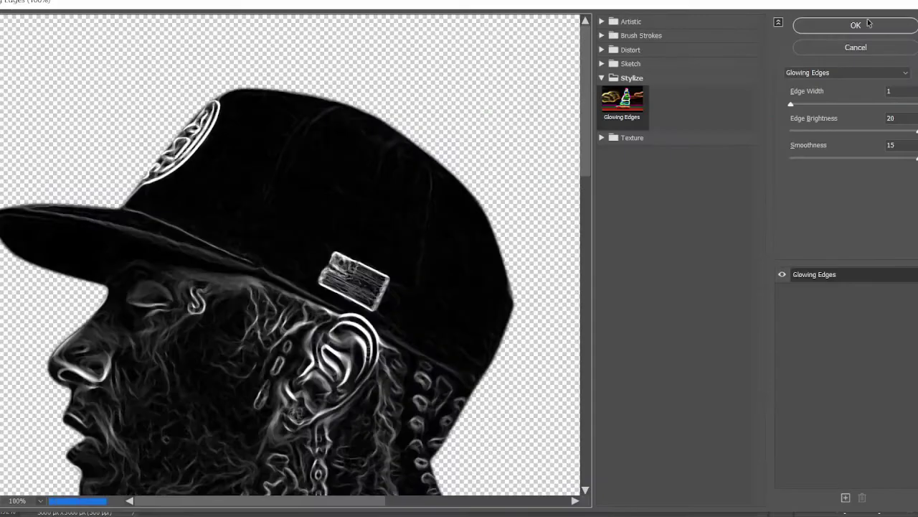
click(825, 25)
double_click(894, 383)
click(846, 36)
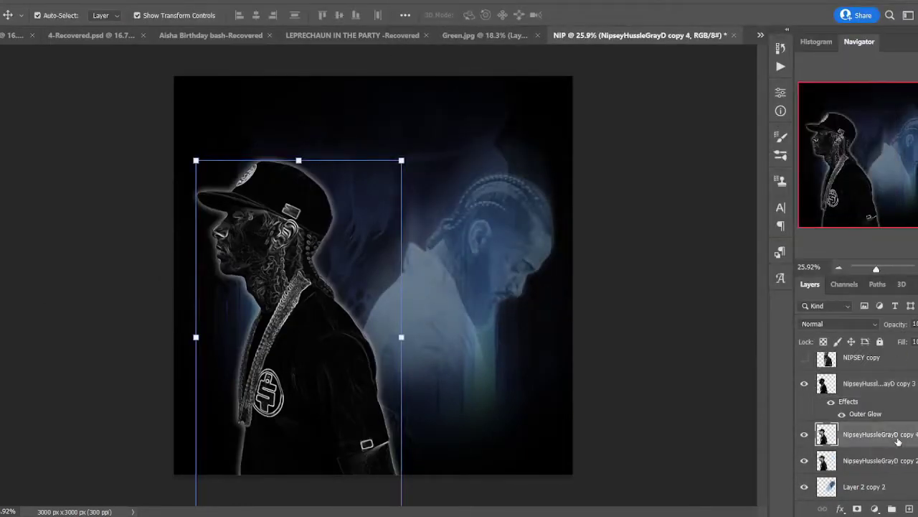
click(833, 323)
click(888, 436)
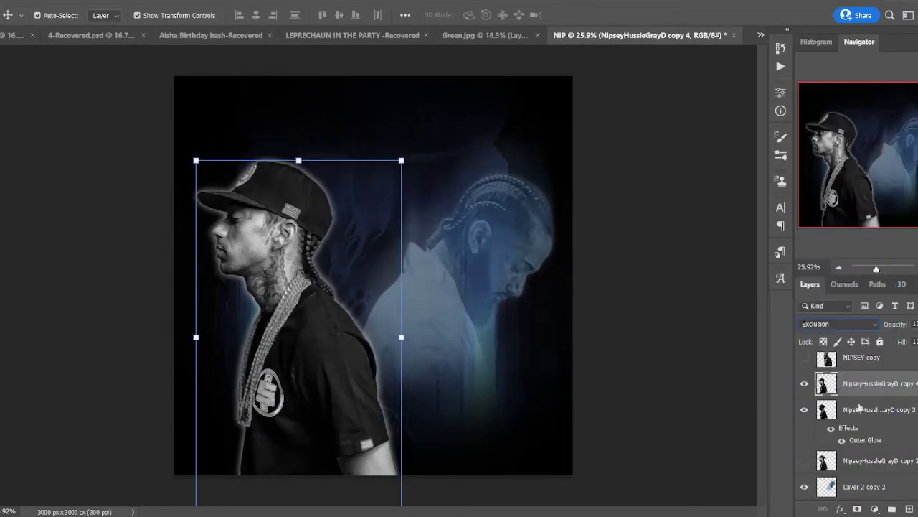
Paint blue inside the left profile's shape on a new Soft Light layer.
ctrl+click(826, 409)
click(891, 508)
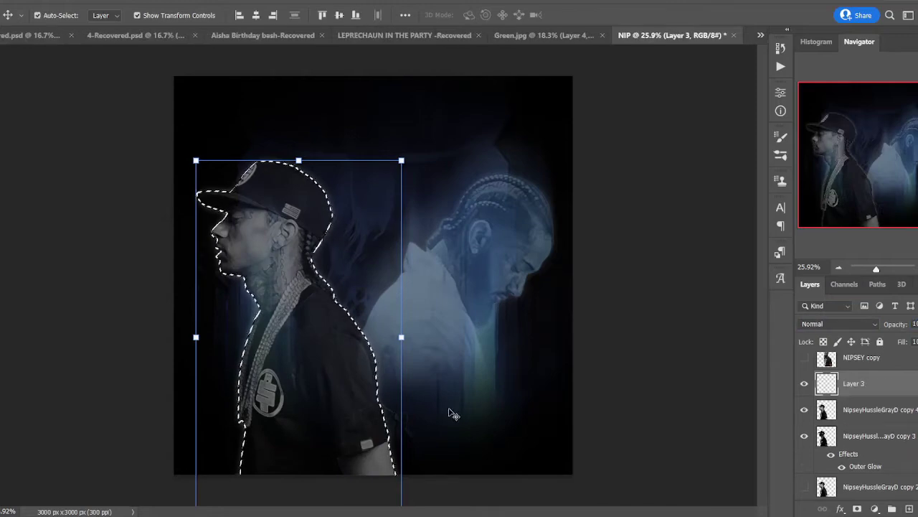
key(b)
drag(273, 216, 304, 355)
key(ctrl+d)
click(833, 324)
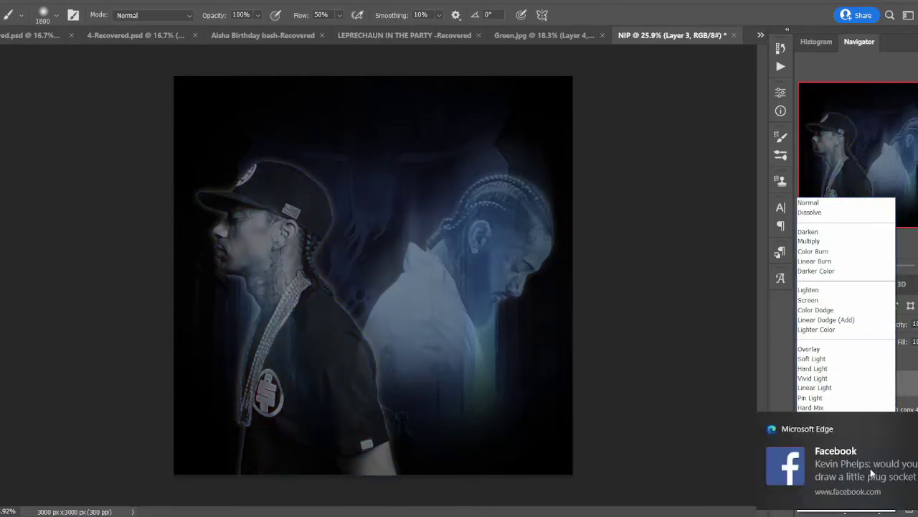
key(Escape)
click(832, 323)
click(872, 353)
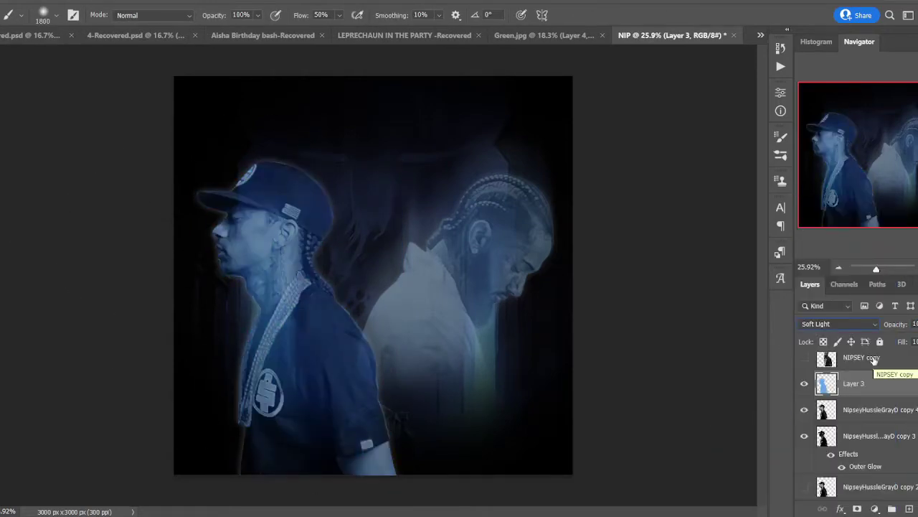
Duplicate the blue tint at 50% opacity and erase its lower part.
key(ctrl+j)
text(50e)
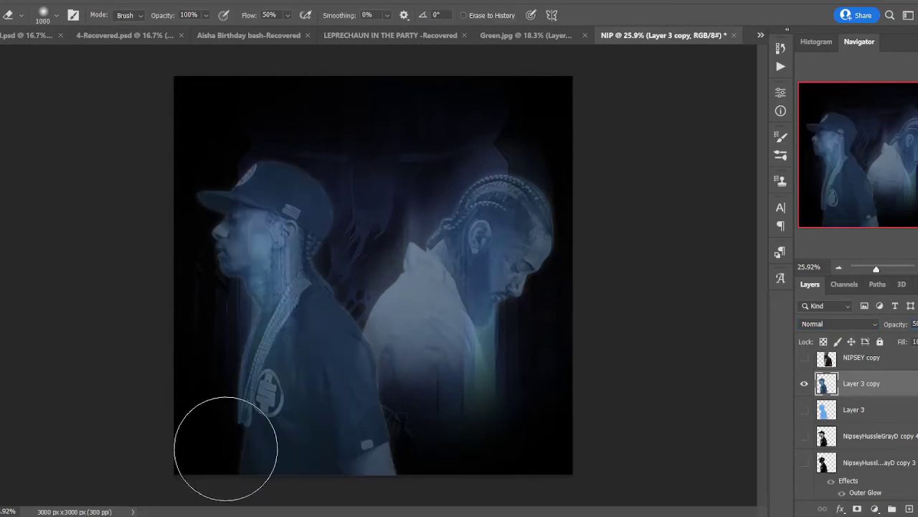
drag(215, 447, 416, 420)
Add a vertical motion-blurred copy of the faded blue profile and nudge it into place.
key(ctrl+j)
click(330, 234)
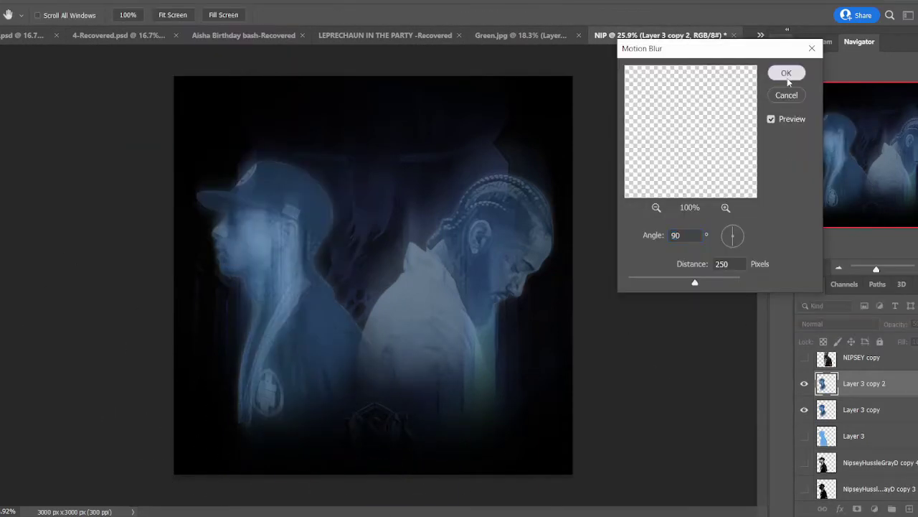
key(Return)
key(v)
drag(273, 229, 290, 237)
Show NIPSEY copy 2 and add a Surface Blurred duplicate at 70% opacity.
click(96, 254)
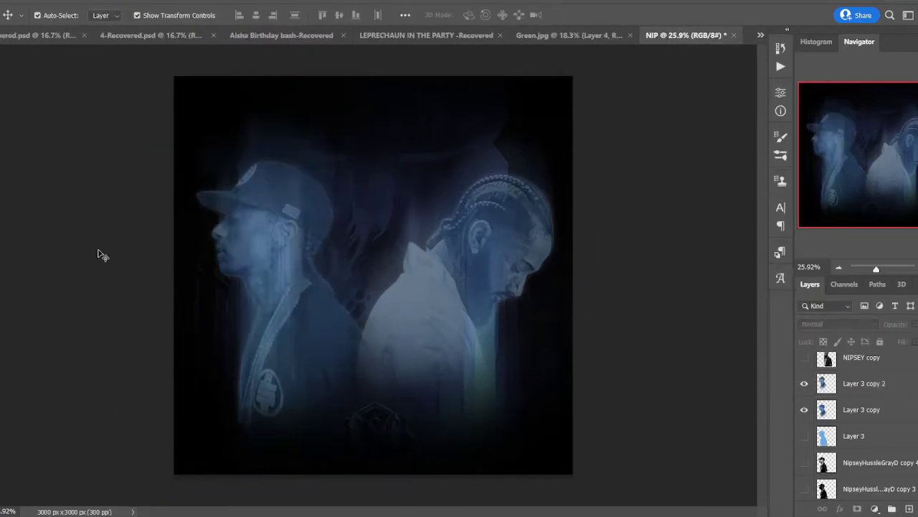
scroll(861, 431, down, 5)
click(804, 486)
drag(488, 252, 497, 256)
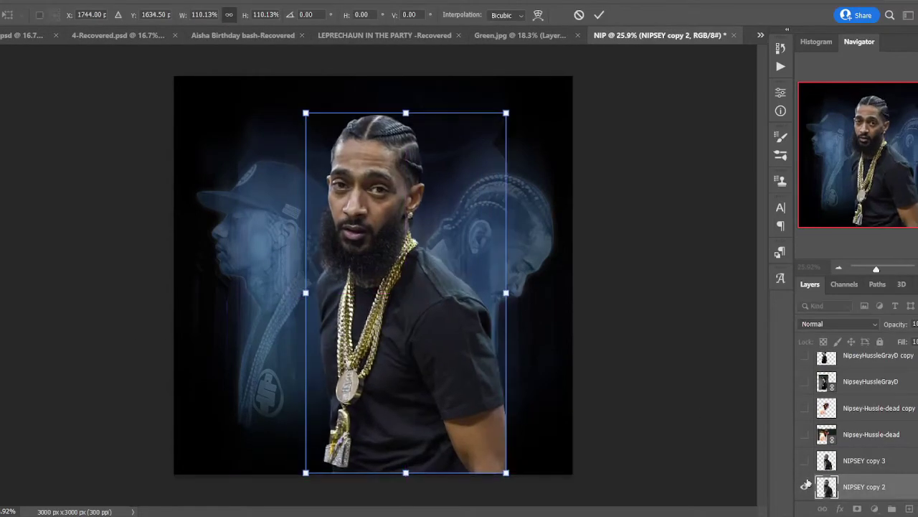
key(ctrl+alt+f)
click(517, 92)
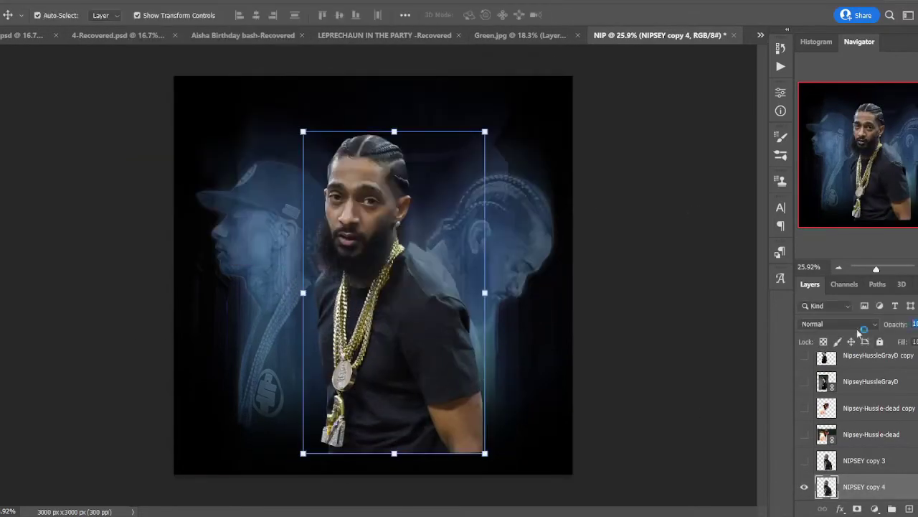
text(70)
key(Return)
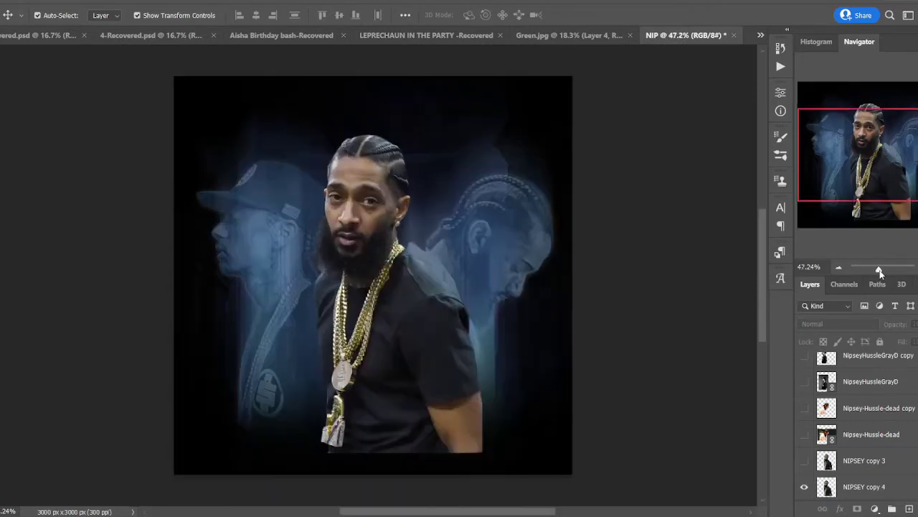
Move the right ghost profile upward and shift and slightly tilt the left ghost.
key(e)
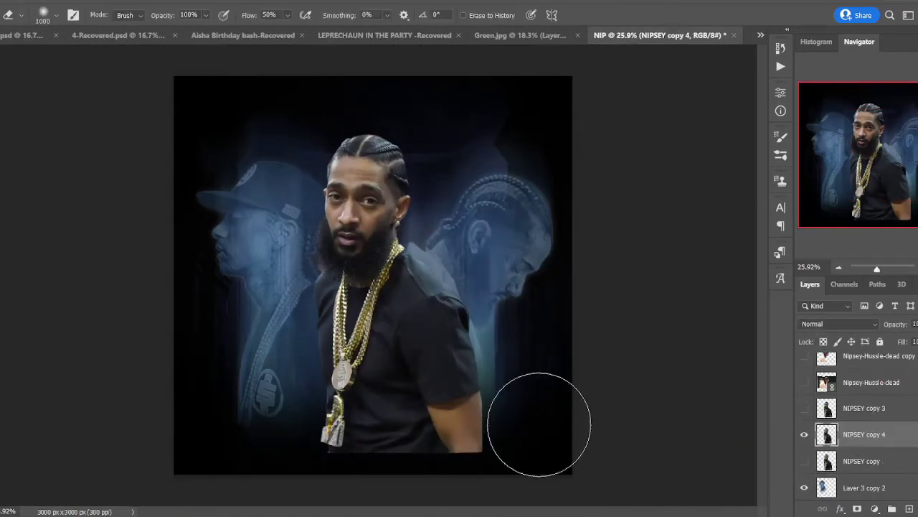
key(v)
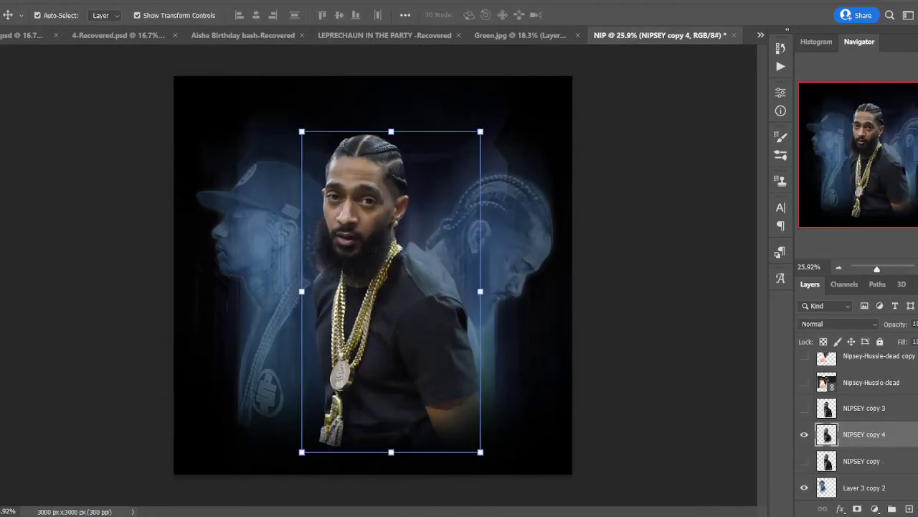
drag(527, 227, 527, 206)
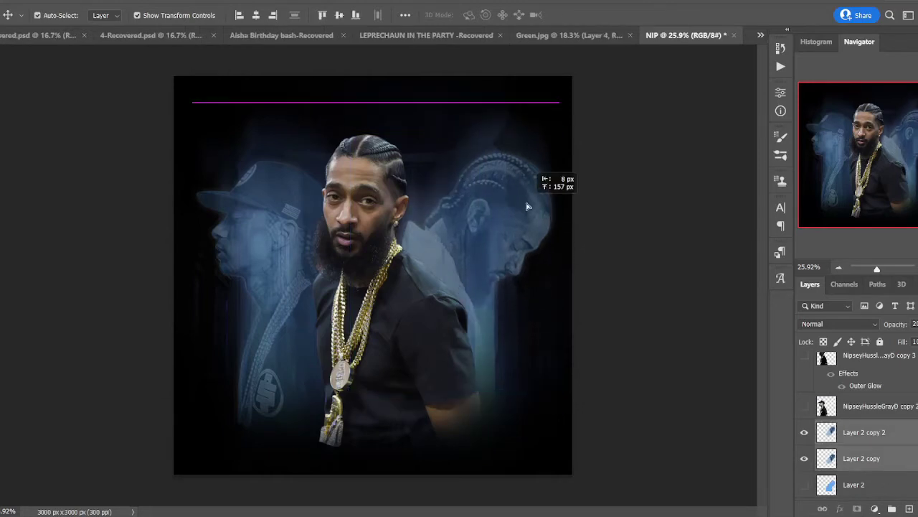
drag(274, 230, 276, 231)
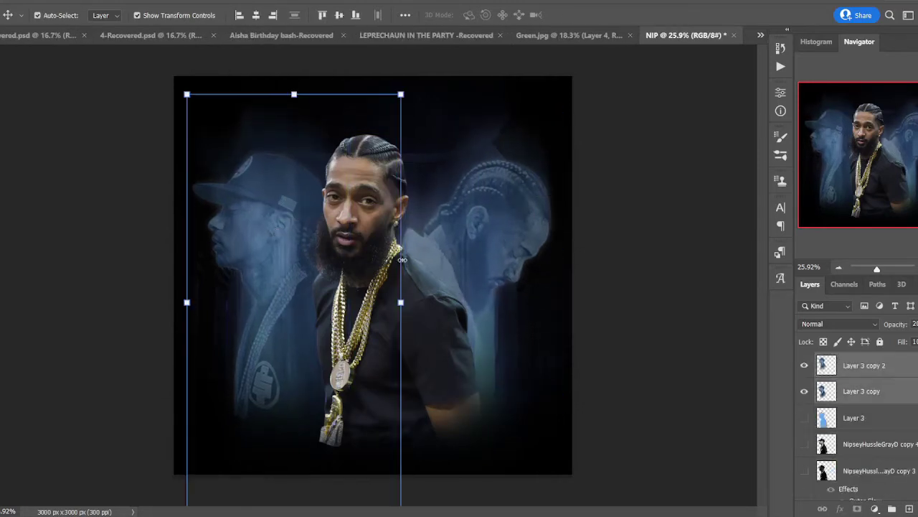
drag(412, 259, 387, 215)
key(Return)
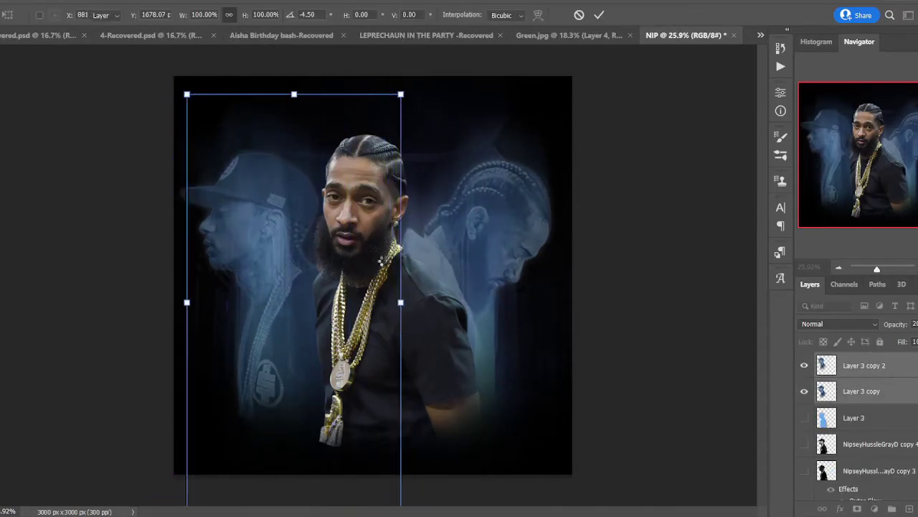
click(668, 361)
Reposition the blurred copy of the left ghost profile.
click(864, 365)
key(e)
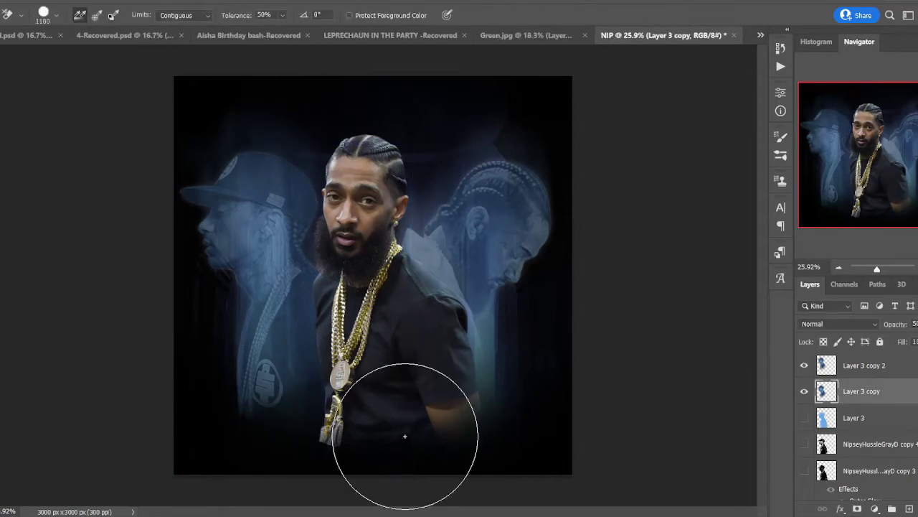
key(v)
drag(302, 147, 302, 146)
Try lowering the portrait duplicate's saturation in Hue/Saturation.
click(865, 435)
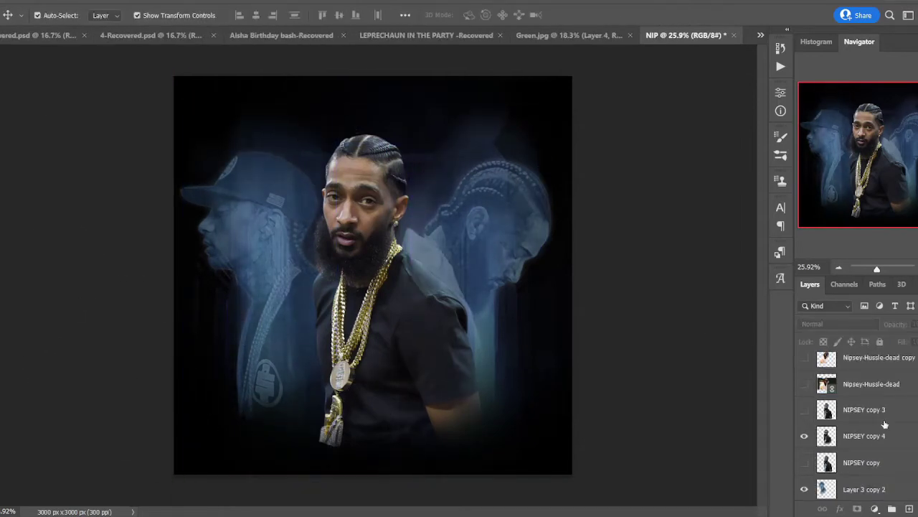
key(ctrl+u)
drag(680, 164, 635, 164)
key(Return)
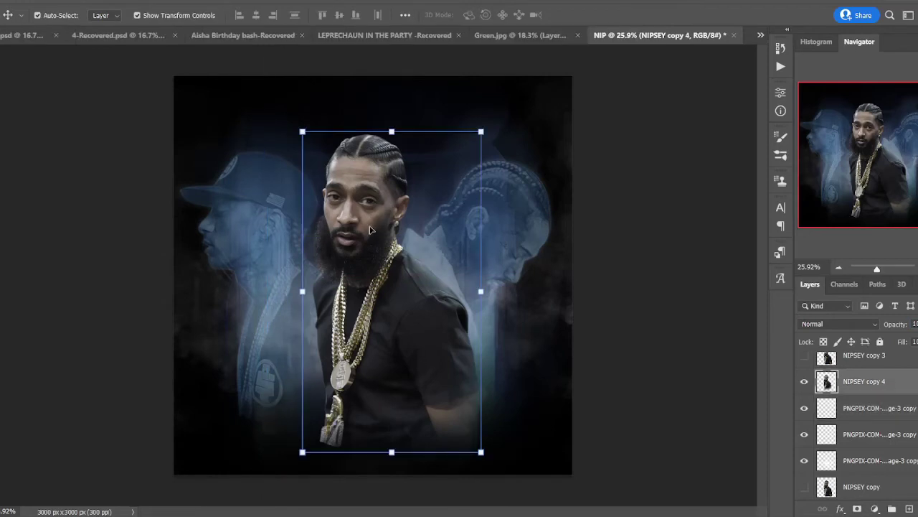
Move NIPSEY copy 4 above Layer 4 and paint a soft white glow around the right shoulder on a new layer.
drag(870, 409, 869, 377)
key(b)
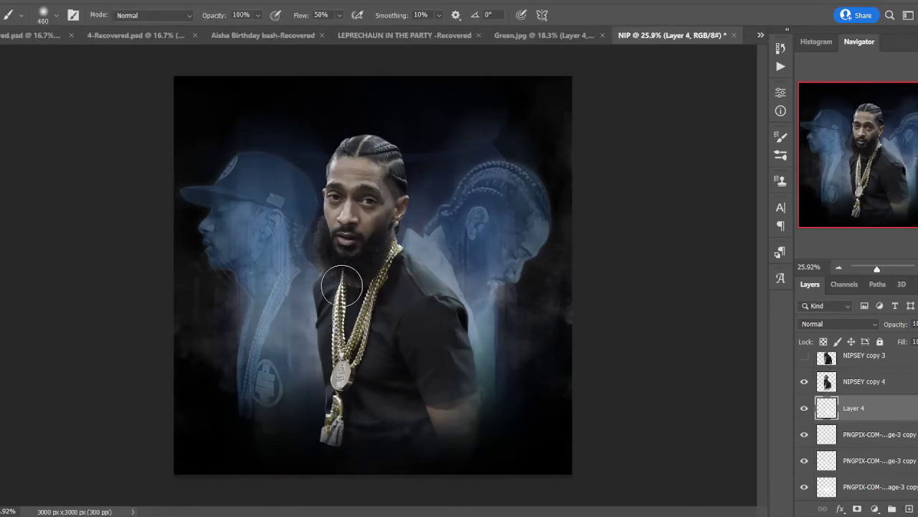
key(bracketleft)
key(bracketleft)
key(bracketleft)
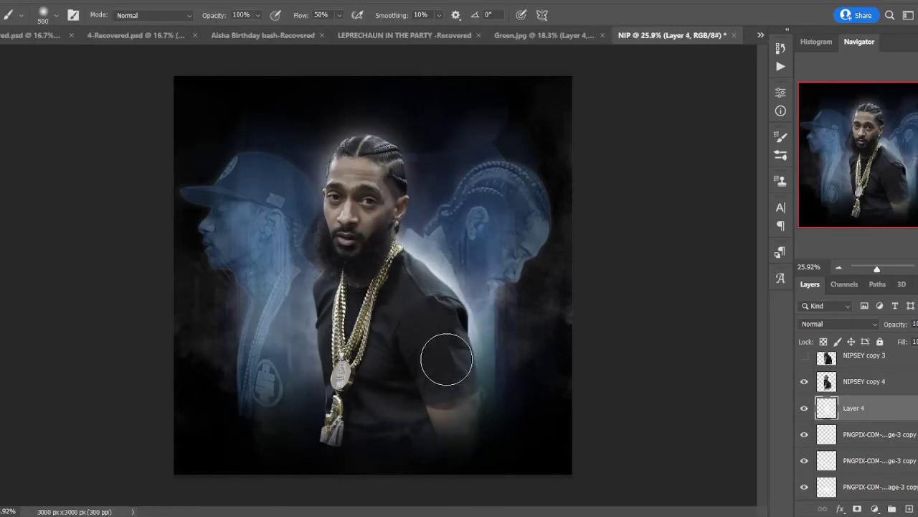
click(892, 509)
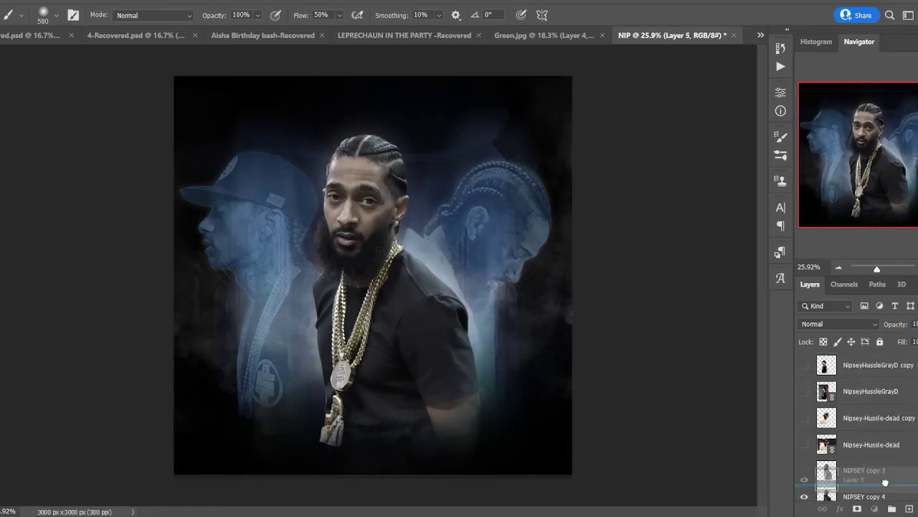
key(bracketright)
key(bracketright)
drag(455, 287, 427, 258)
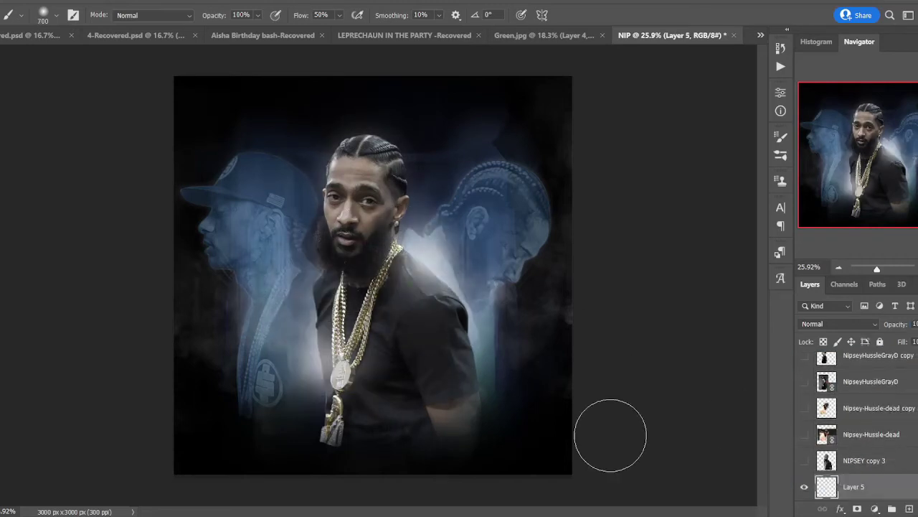
key(v)
click(50, 147)
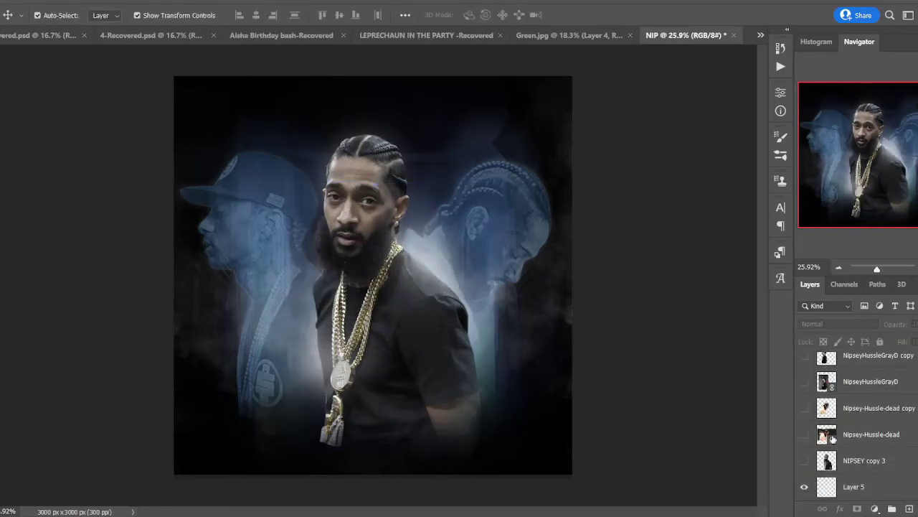
Erase the lower part of the left ghost figure on Layer 3 copy.
scroll(833, 439, up, 5)
key(e)
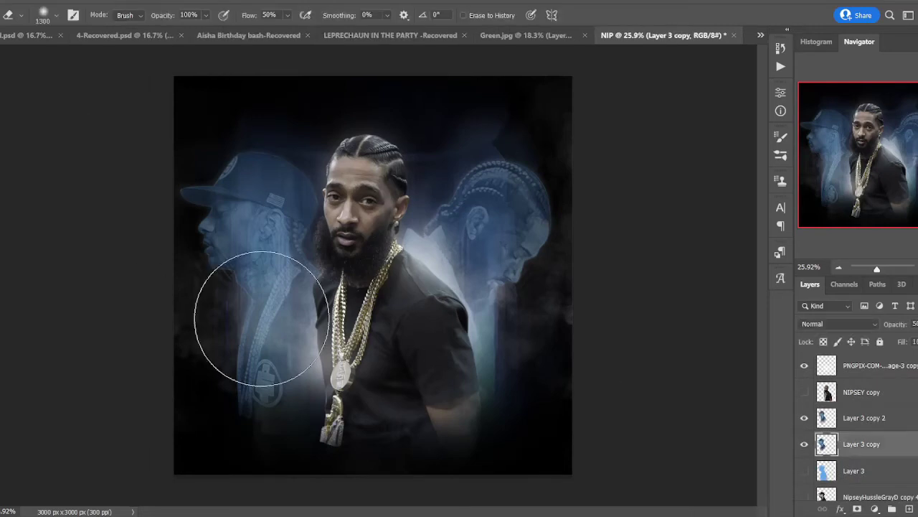
drag(242, 304, 246, 410)
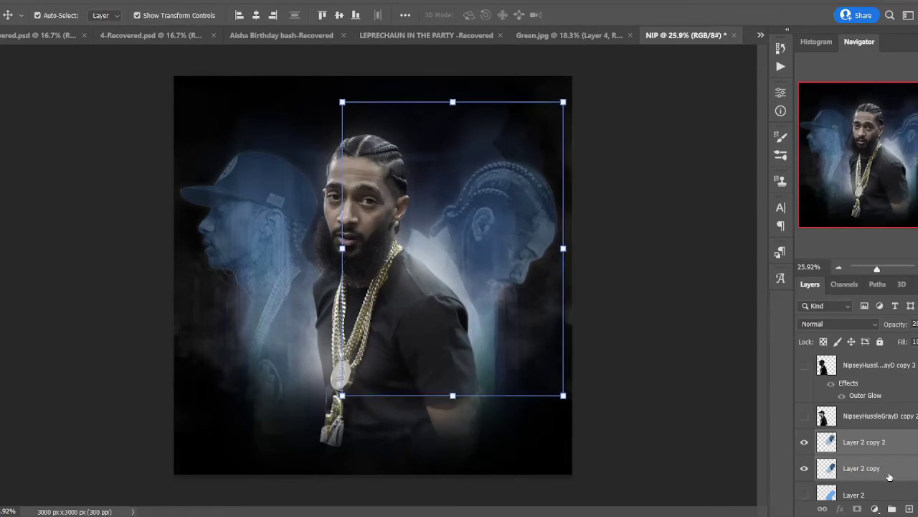
click(689, 318)
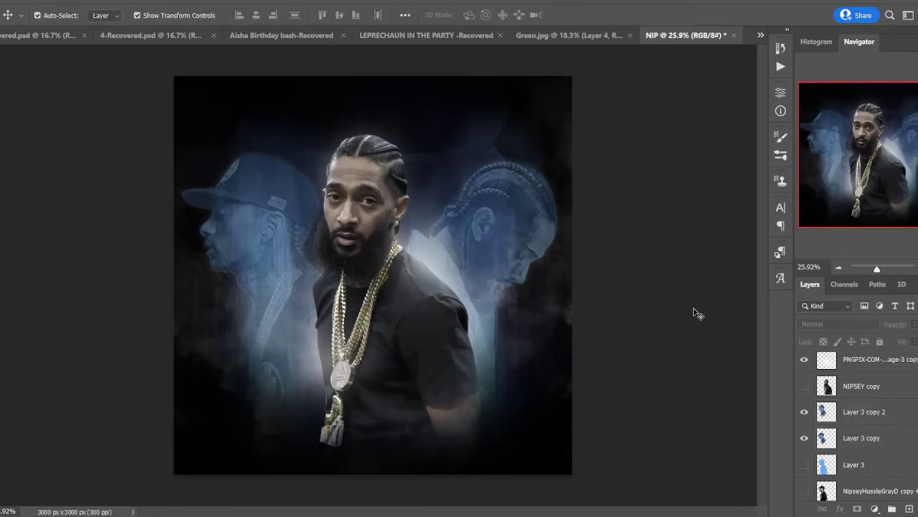
Brighten the image by lifting the midtones with a Curves adjustment.
key(ctrl+m)
click(645, 215)
drag(672, 189, 672, 176)
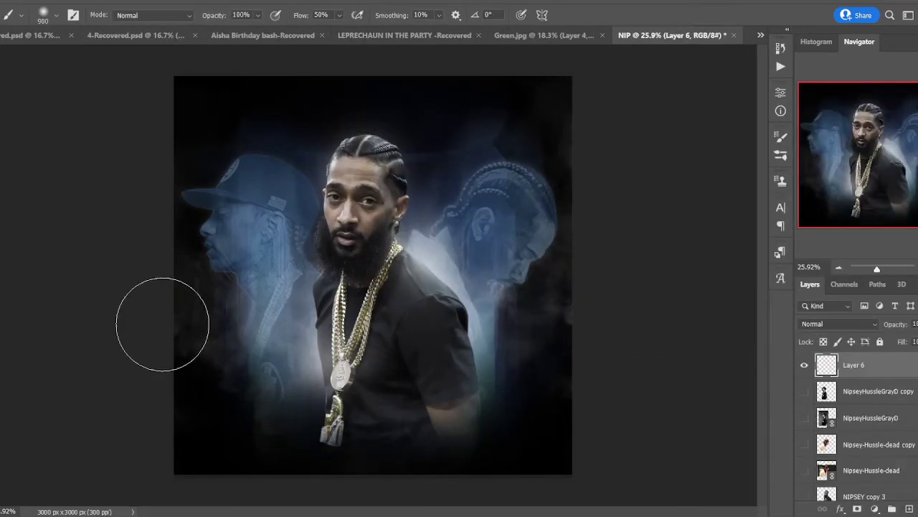
Paint a yellow glow over the chains on new Layer 7, set to Linear Dodge (Add).
key(ctrl+shift+alt+n)
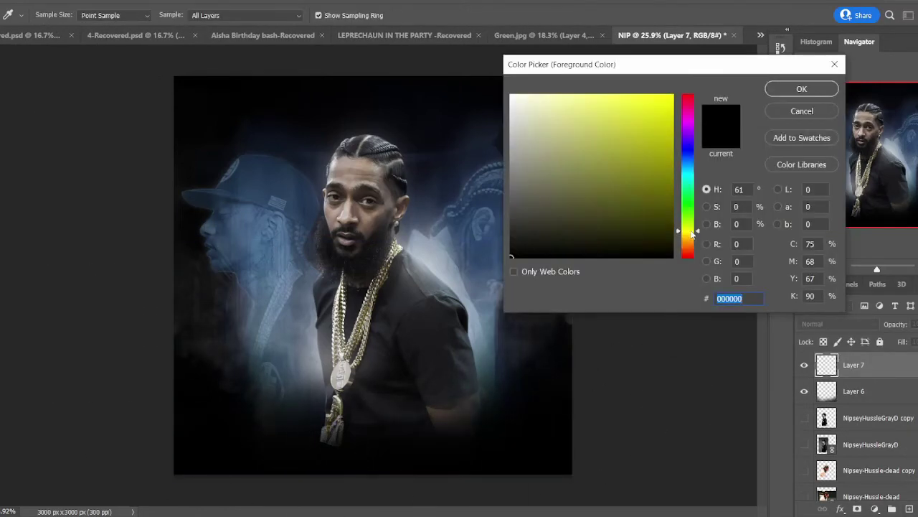
click(595, 112)
click(791, 88)
key(b)
drag(358, 355, 370, 323)
click(838, 323)
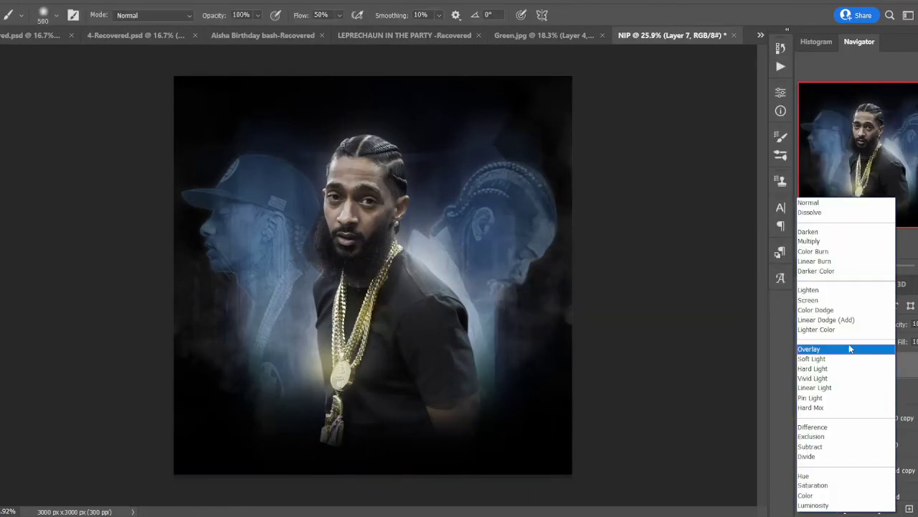
key(bracketleft)
key(bracketleft)
key(bracketleft)
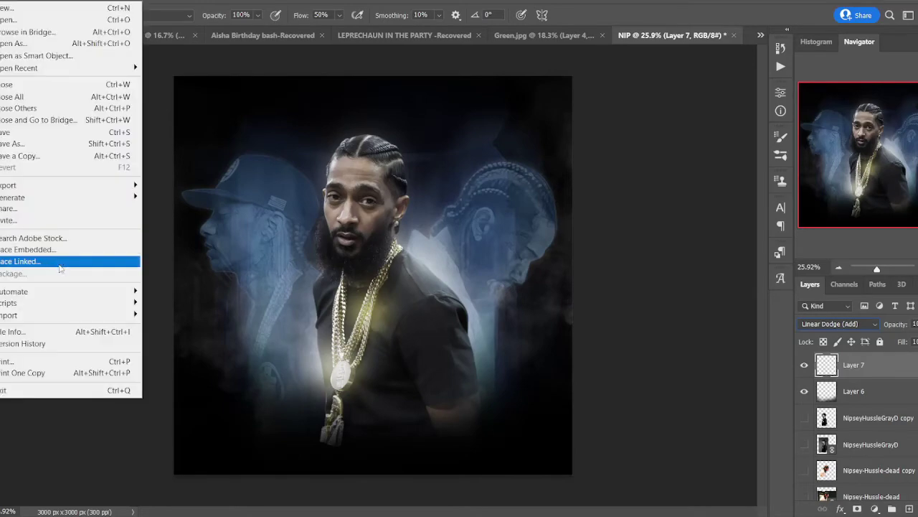
Place the sparkles image as a linked file from the MASTER folder, scaled to cover the canvas.
click(43, 256)
click(123, 20)
double_click(122, 283)
scroll(167, 93, down, 10)
double_click(167, 92)
click(558, 144)
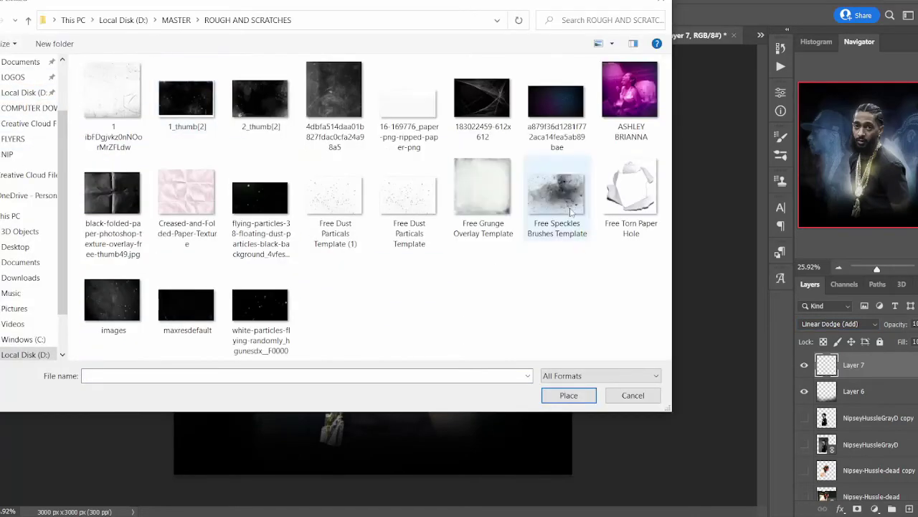
click(568, 394)
drag(571, 273, 734, 272)
key(Return)
Desaturate and darken the sparkles with Hue/Saturation and Curves, and set them to Screen blending.
key(ctrl+u)
drag(424, 198, 359, 199)
key(Return)
key(ctrl+m)
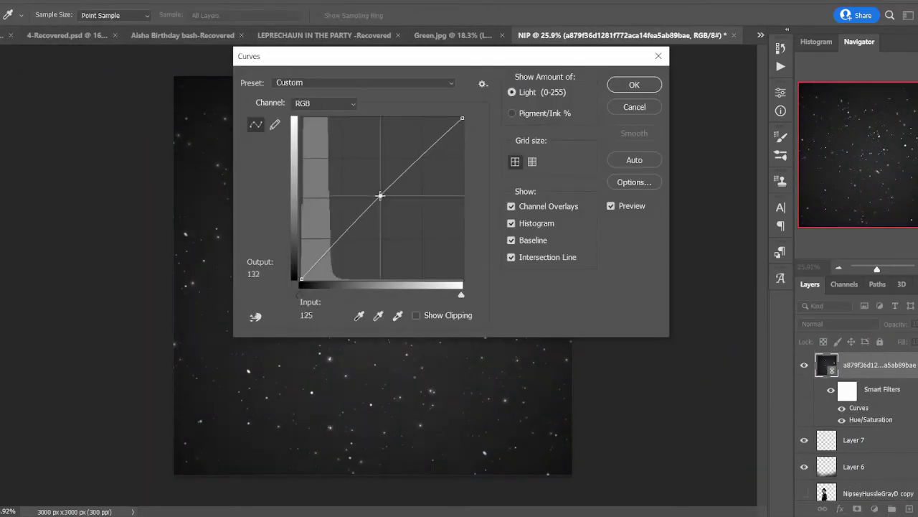
key(Return)
click(838, 323)
click(856, 301)
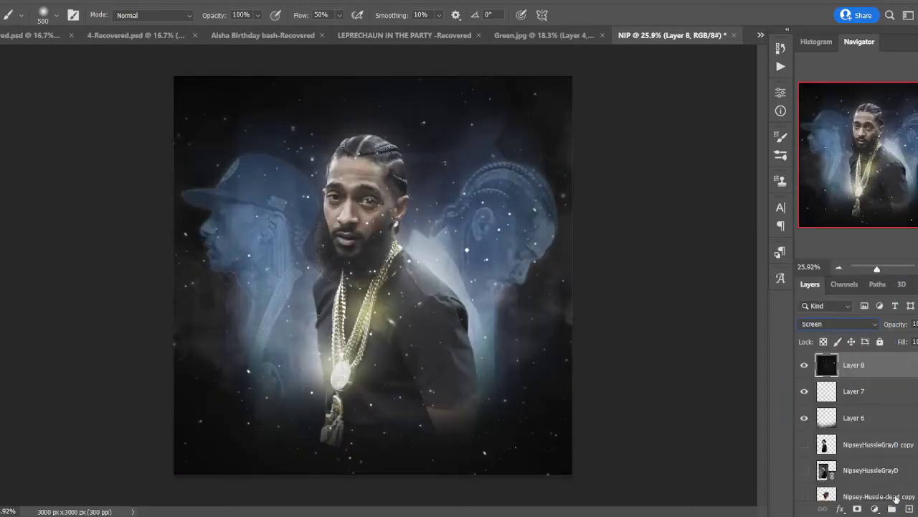
Add a black mask to the sparkles and reveal them around the portrait.
alt+click(857, 508)
key(e)
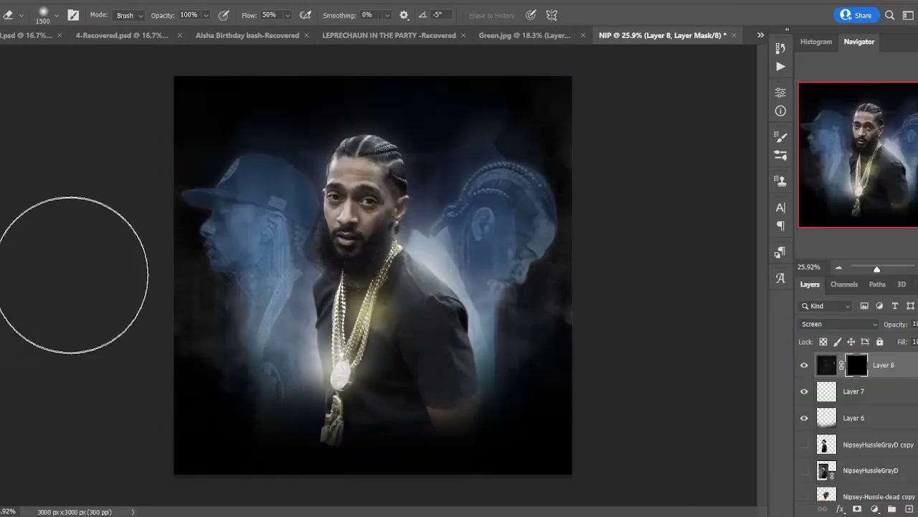
drag(185, 389, 529, 160)
key(bracketleft)
key(bracketleft)
key(bracketleft)
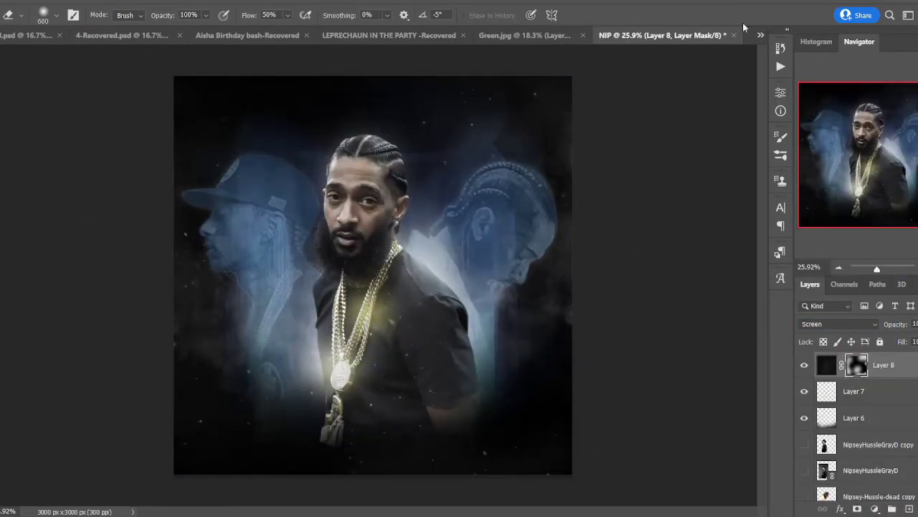
Place the grunge overlay stretched over the canvas, desaturated, darkened, rasterized and set to Soft Light.
click(79, 261)
drag(581, 396, 505, 305)
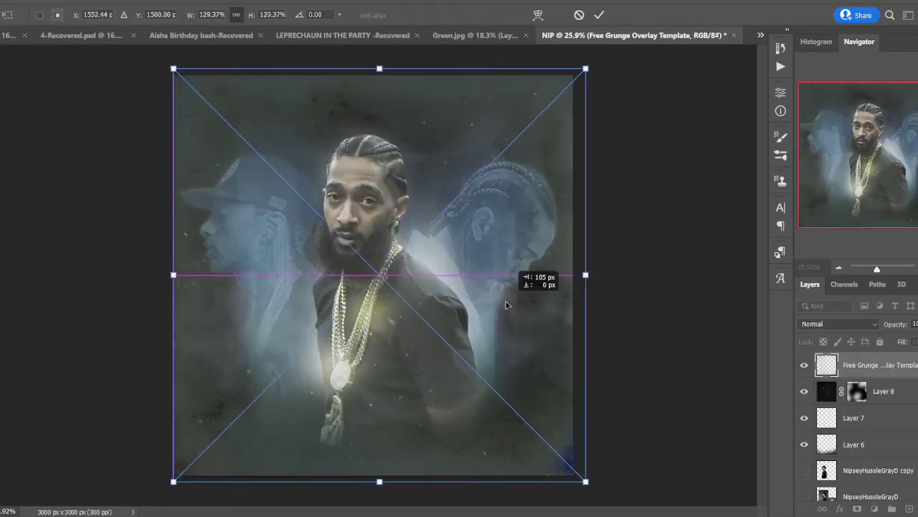
key(Return)
key(ctrl+u)
key(ctrl+m)
key(Return)
click(838, 324)
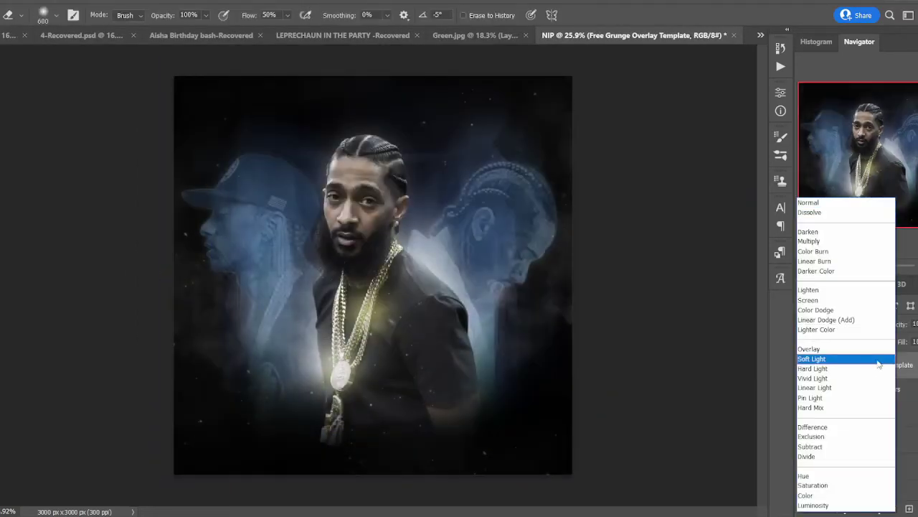
click(303, 332)
click(463, 208)
key(bracketright)
key(bracketright)
key(bracketright)
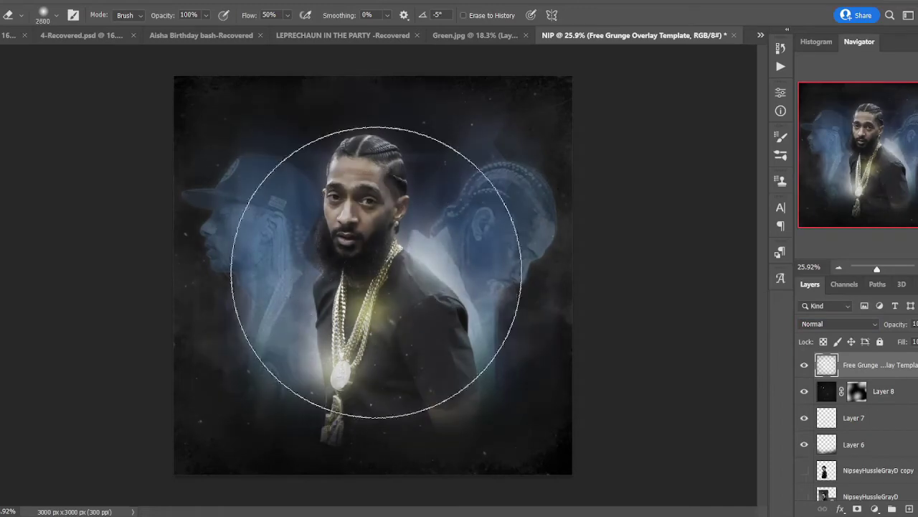
Place the maxresdefault dust image and set it to Screen blending.
key(alt+f)
click(79, 260)
double_click(262, 308)
key(Return)
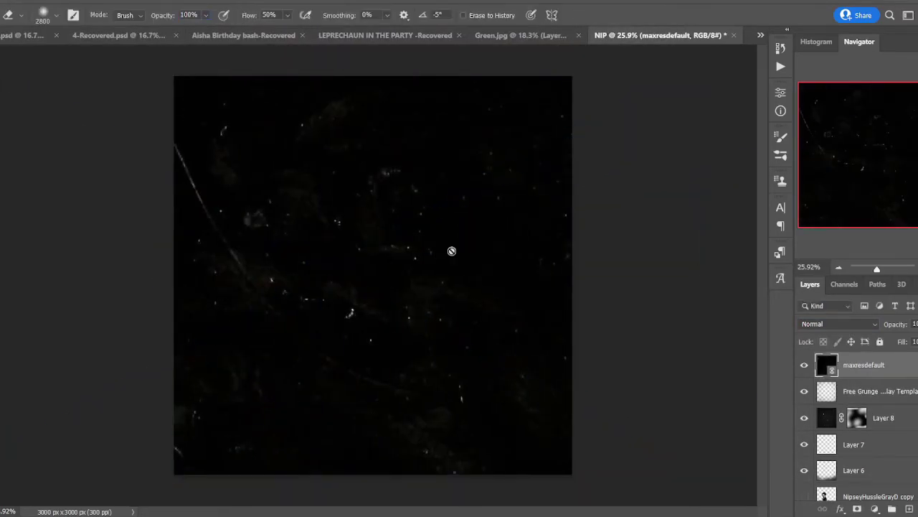
key(shift+alt+s)
Rasterize the dust layer and erase the dust from the poster's centre.
click(373, 248)
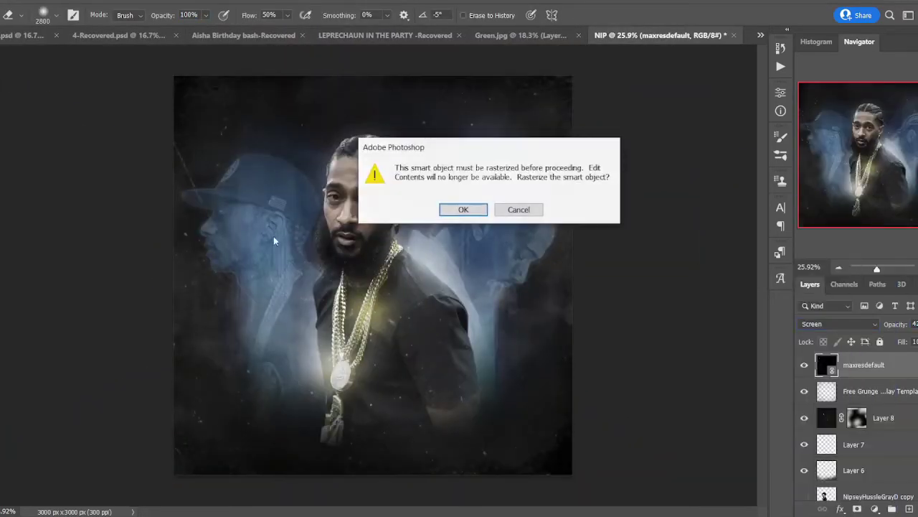
click(463, 207)
click(371, 247)
key(bracketright)
key(bracketright)
key(bracketright)
Lower the Layer 3 copy ghost figure's opacity to 50.
key(v)
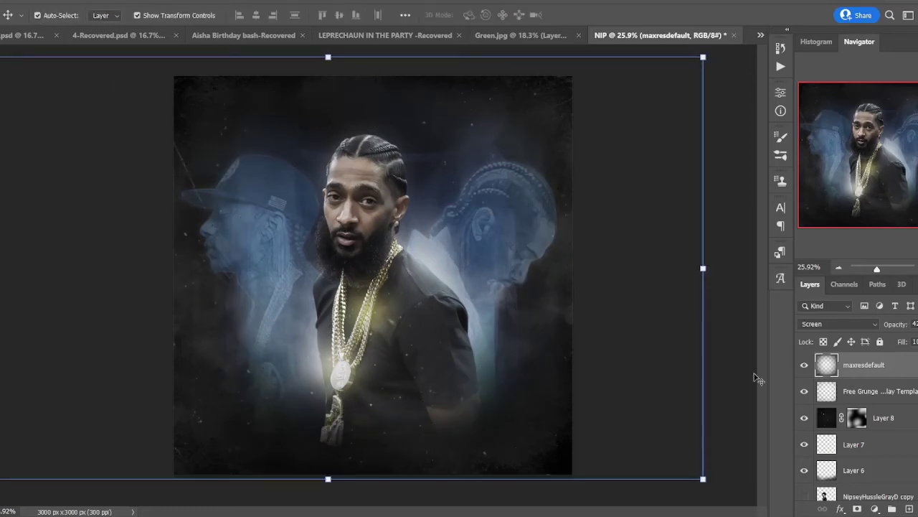
click(237, 236)
key(alt+bracketleft)
key(alt+bracketleft)
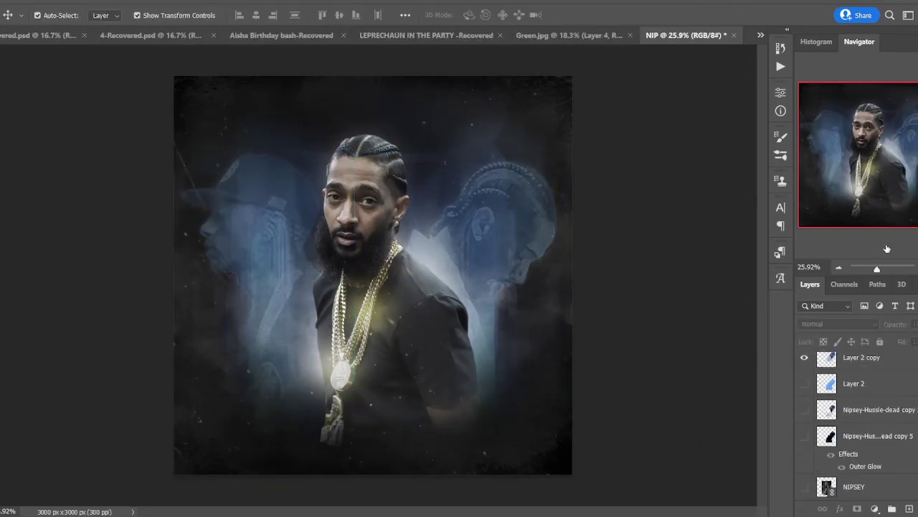
Browse the LOGOS folder for a logo file to place, then cancel.
key(alt+f)
key(l)
key(Down)
key(Down)
key(Down)
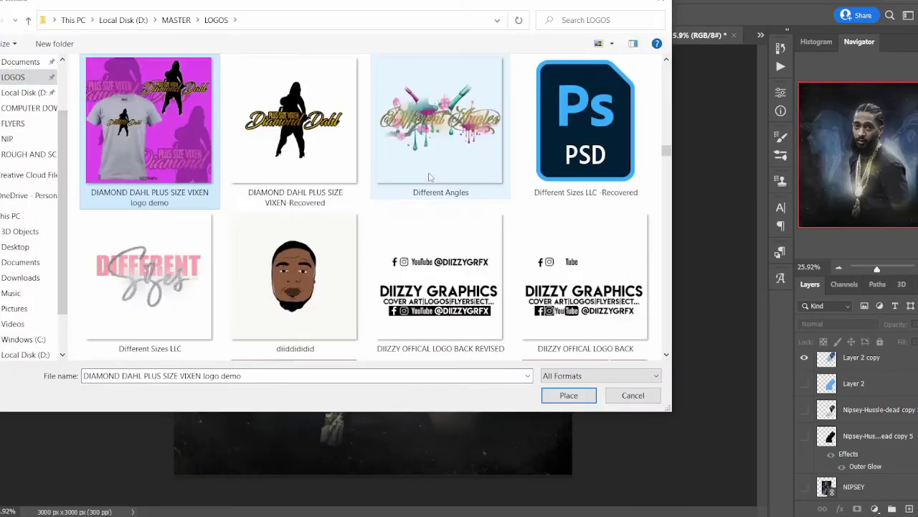
key(Down)
key(Down)
key(Down)
key(Down)
key(Down)
key(Down)
key(Down)
key(Down)
key(Down)
key(Down)
key(Down)
key(Down)
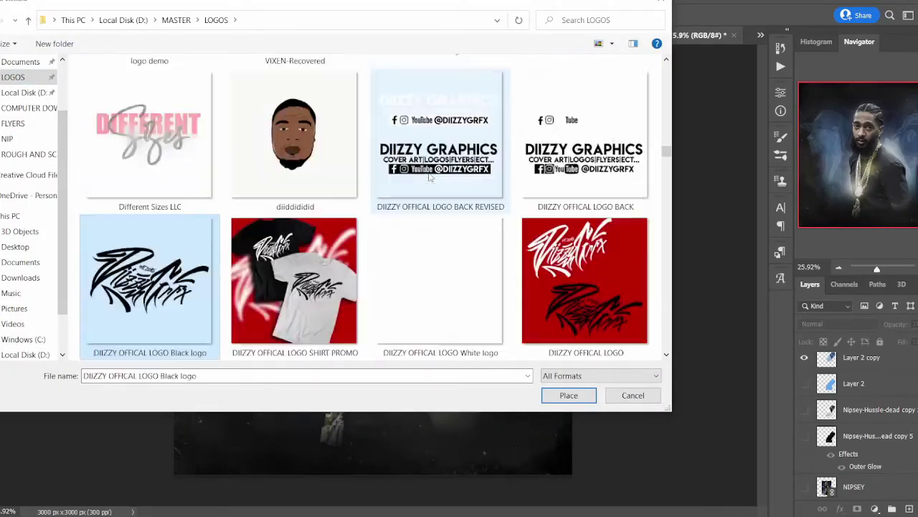
key(Down)
key(Down)
key(Down)
scroll(430, 176, up, 5)
key(Escape)
Bring the DG logo layer from recent file 2022 DG LOGO into the poster, scaled small beside the head.
key(alt+f)
mouse_move(43, 68)
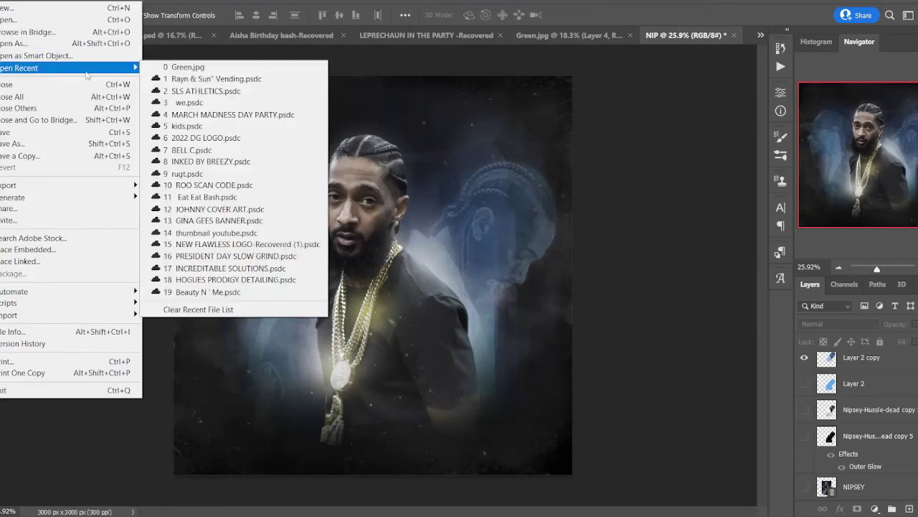
click(237, 141)
drag(340, 184, 502, 34)
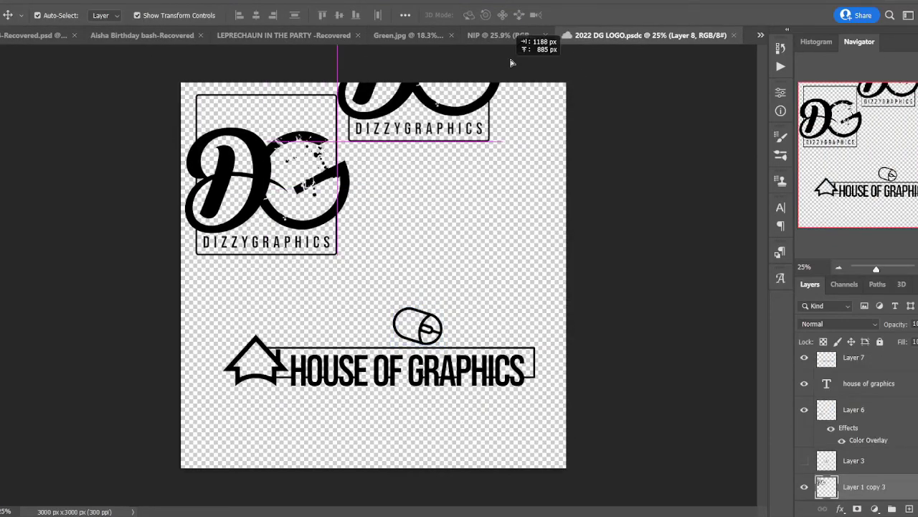
key(ctrl+t)
drag(492, 318, 428, 199)
key(Return)
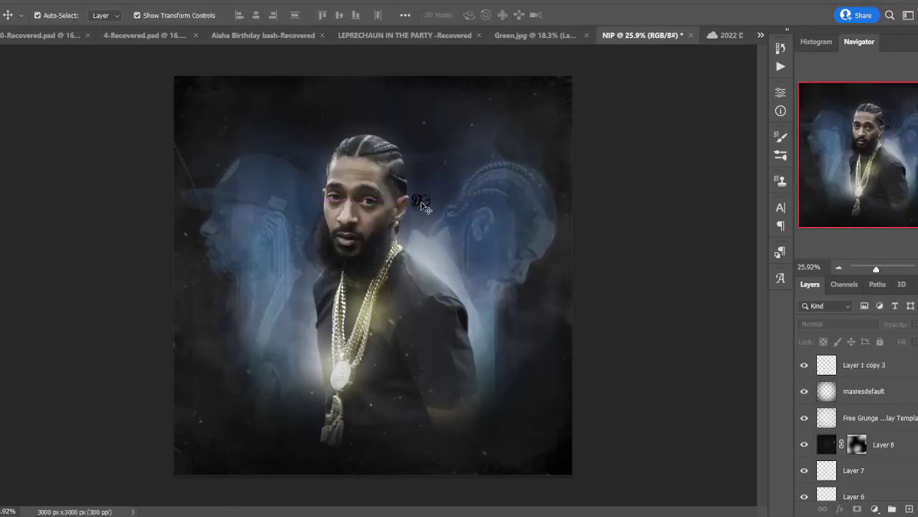